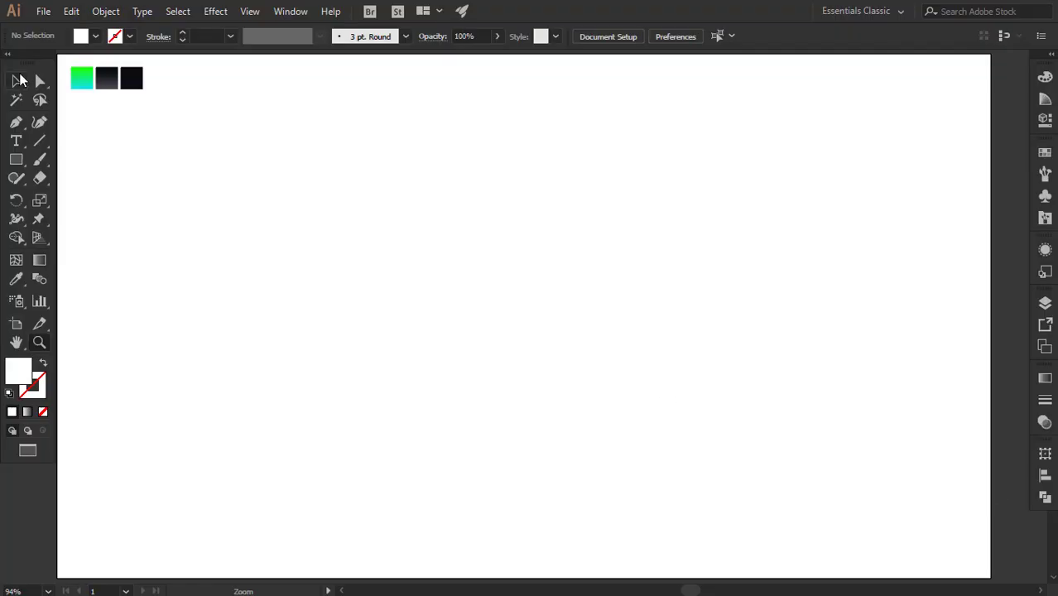
Step: Draw a 1280 × 720 px rectangle on the artboard
click(322, 195)
text(1280)
key(Tab)
text(720)
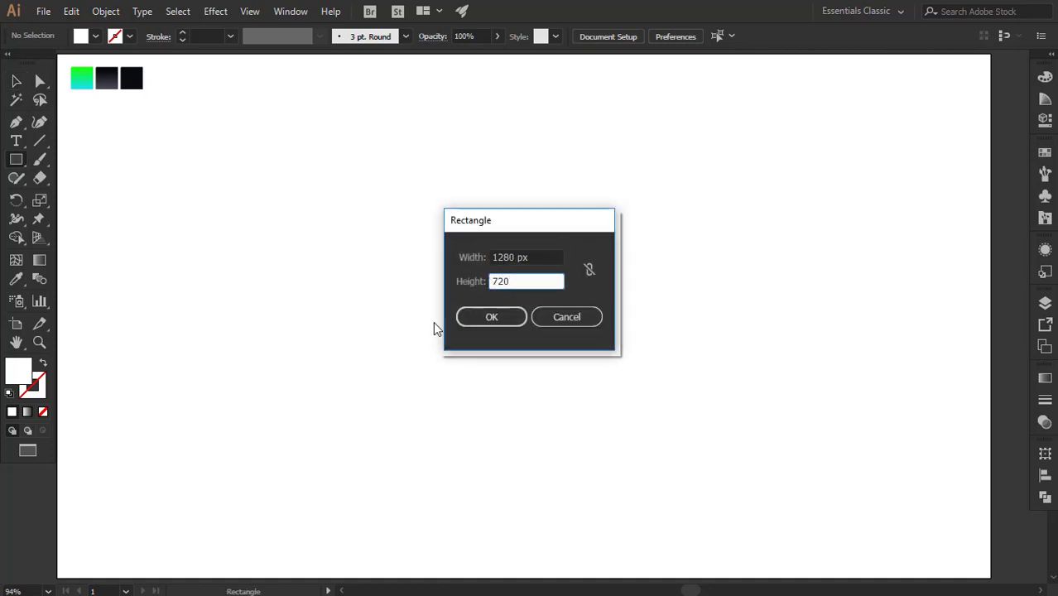
key(Return)
click(15, 83)
Step: Fill it with the darkest swatch, align it to the artboard, send it back, lock its layer, and add a new layer
click(137, 75)
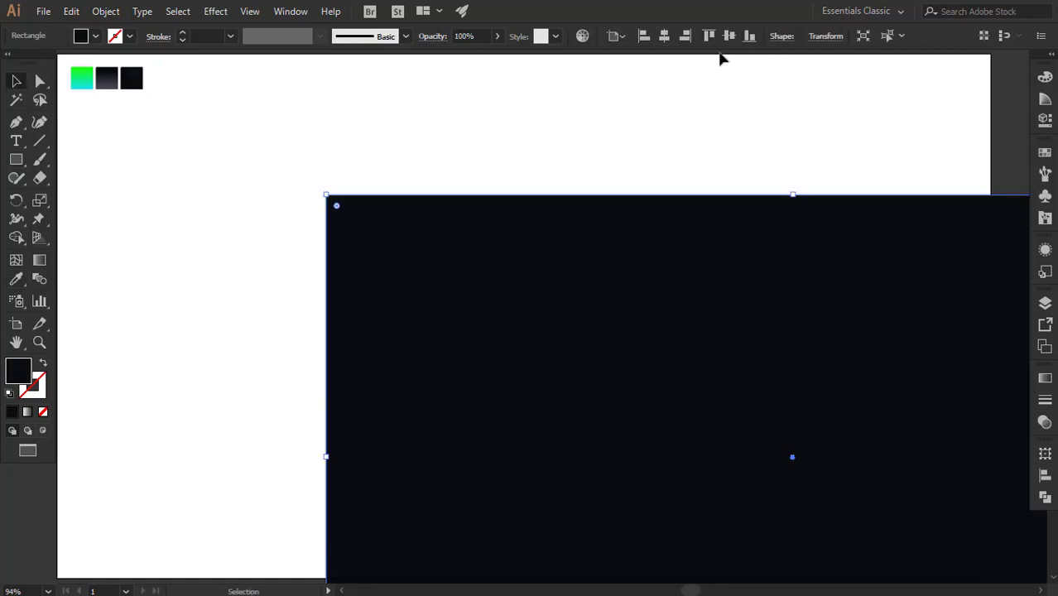
click(644, 35)
click(709, 35)
right_click(499, 213)
click(733, 501)
click(1045, 302)
click(982, 443)
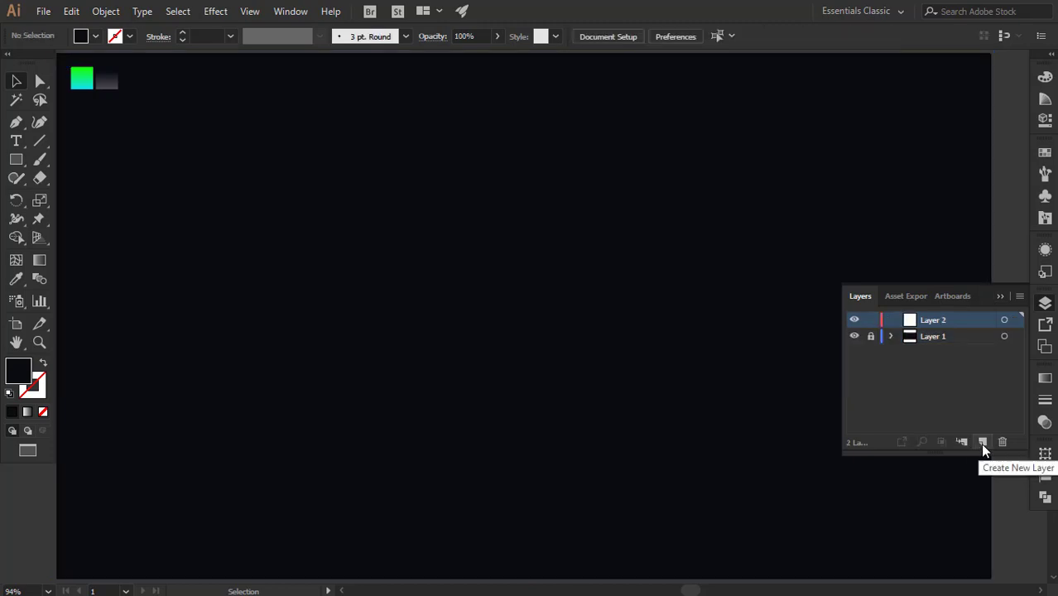
click(1000, 297)
Step: Draw a square with the cyan-green gradient and rotate it 45° into a diamond
mouse_move(387, 195)
mouse_down()
mouse_move(618, 425)
mouse_move(675, 298)
mouse_up()
click(20, 283)
click(82, 78)
drag(16, 121, 74, 160)
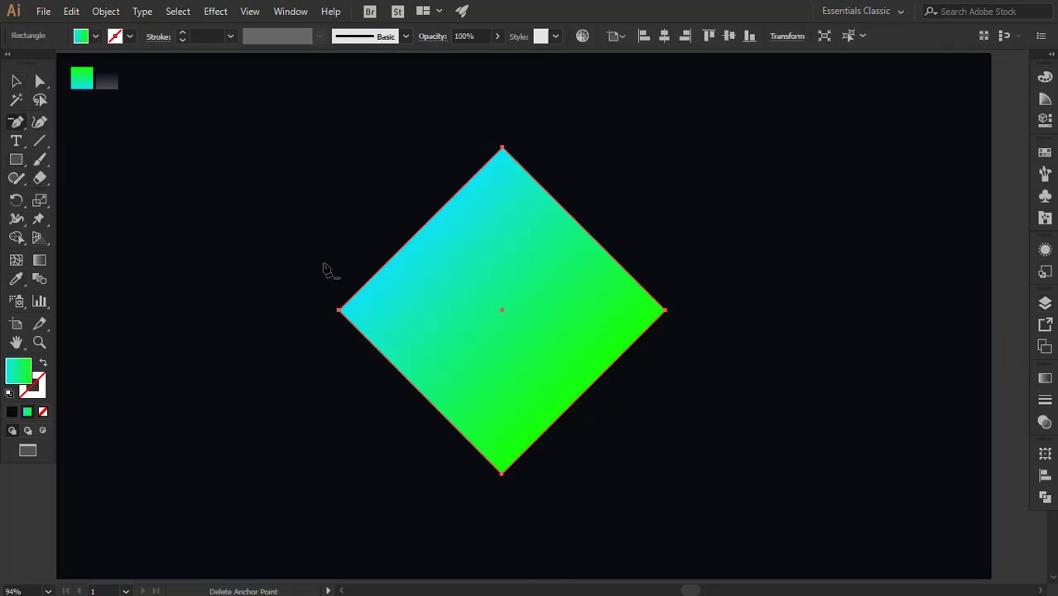
Step: Delete the diamond's bottom point, round its top corner, and shrink it into a half-diamond
click(502, 475)
key(a)
key(v)
drag(506, 231, 507, 168)
click(71, 11)
mouse_move(493, 324)
mouse_down()
mouse_move(473, 323)
mouse_move(515, 349)
mouse_up()
Step: Add a rotated copy as the right half, centre the pair horizontally, and ungroup it
click(128, 97)
shift+click(456, 354)
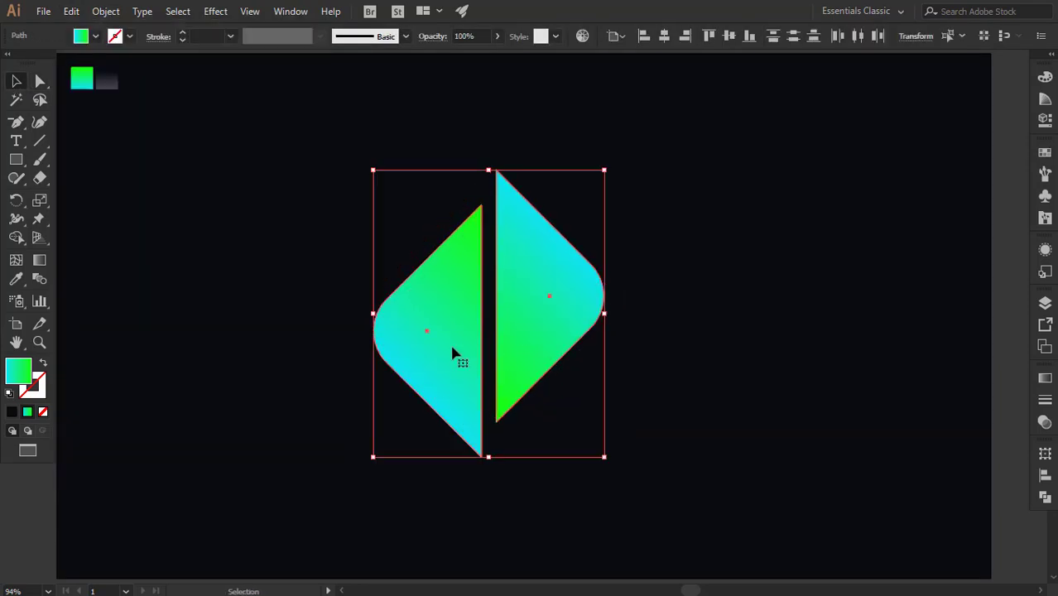
click(664, 35)
right_click(556, 312)
click(596, 444)
click(489, 331)
right_click(572, 359)
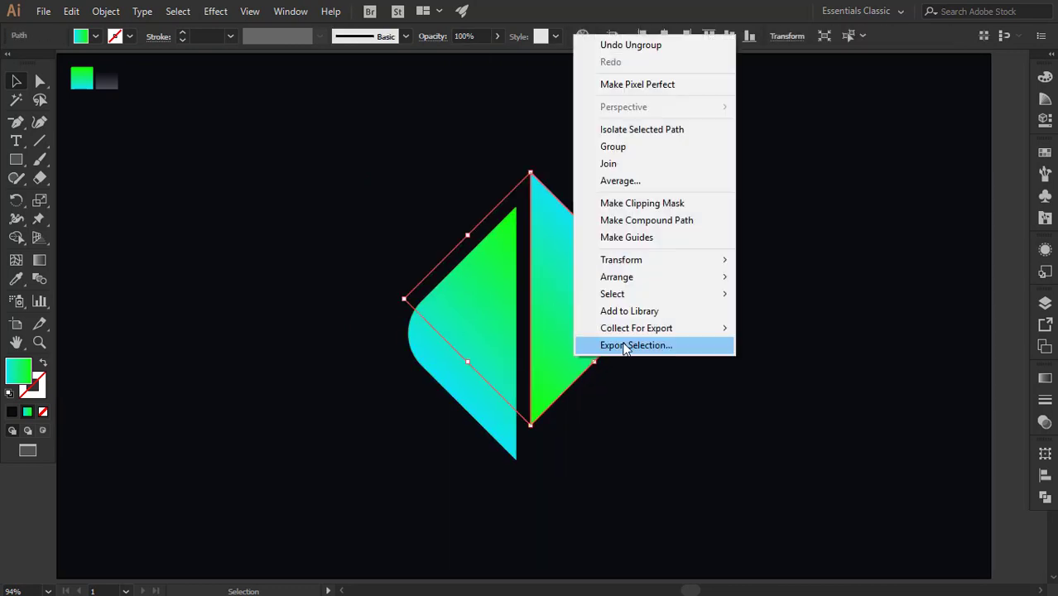
click(468, 322)
Step: Paste an enlarged white-outline, no-fill copy of the left half, and draw a tall thin white bar
click(72, 11)
click(94, 86)
click(72, 10)
click(112, 120)
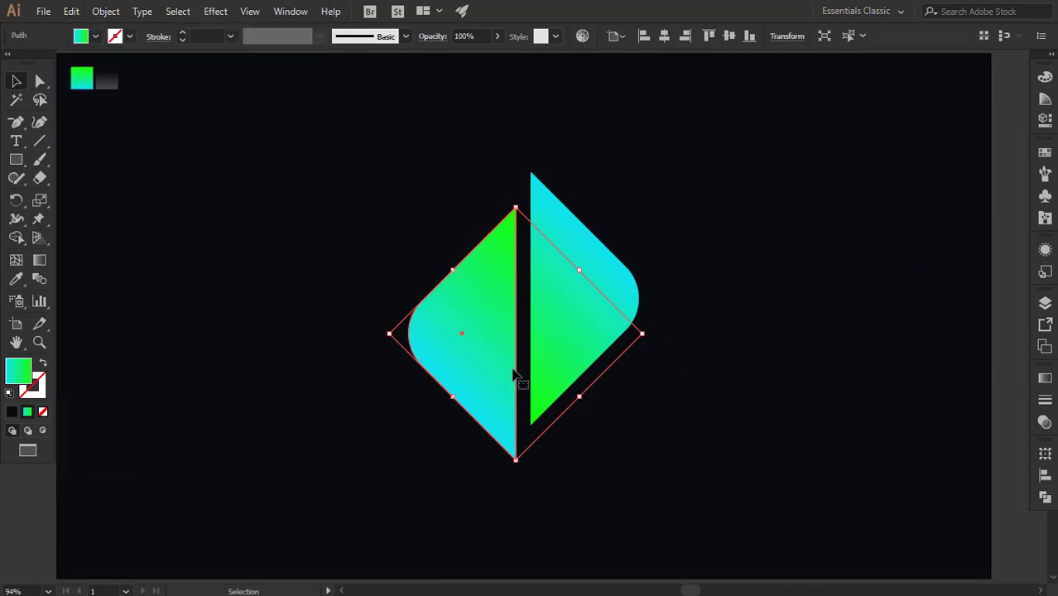
drag(515, 371, 475, 371)
double_click(18, 370)
click(563, 299)
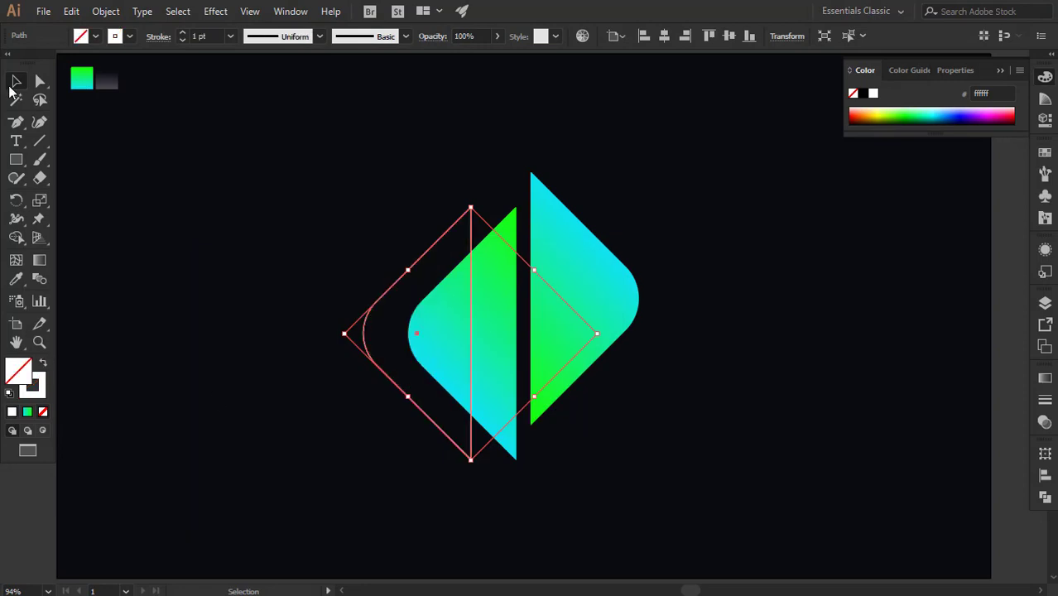
drag(644, 393, 631, 354)
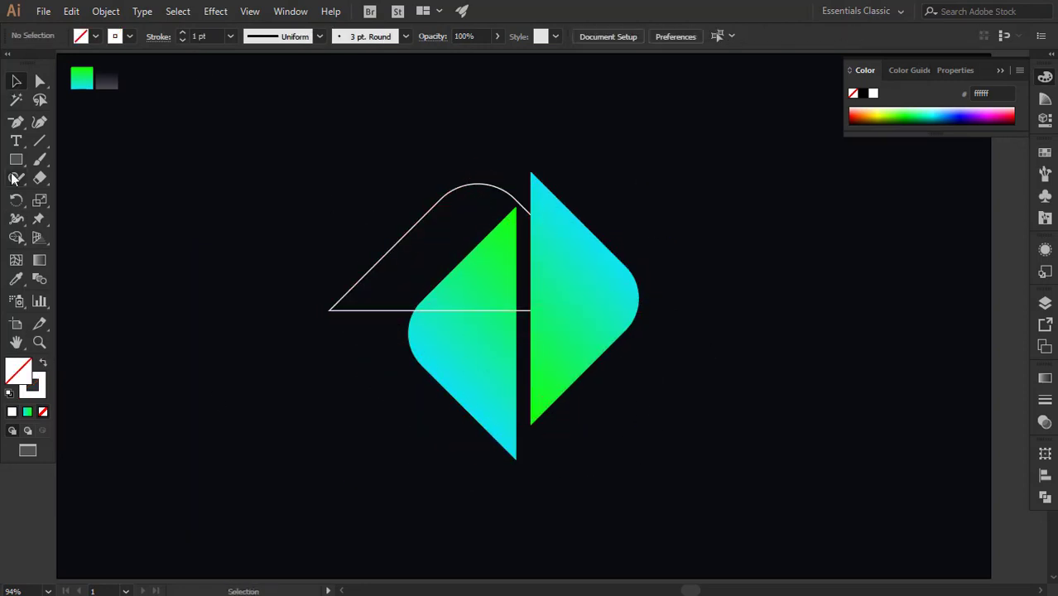
drag(80, 175, 82, 439)
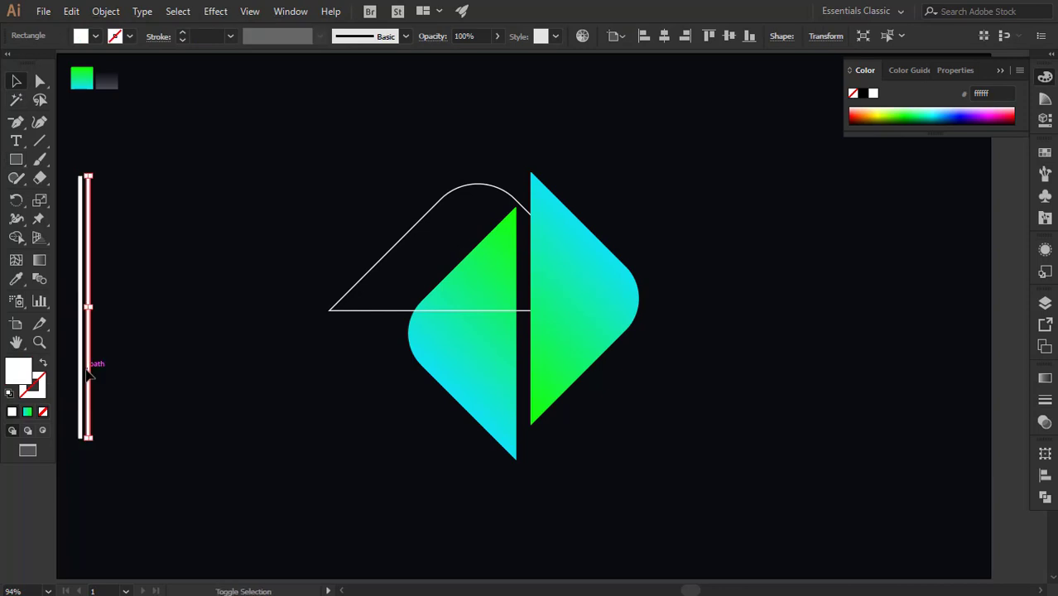
Step: Repeat the bar into evenly spaced stripes, group them, and fill them green
key(ctrl+d)
key(ctrl+d)
key(ctrl+d)
key(ctrl+d)
key(ctrl+d)
key(ctrl+d)
right_click(232, 314)
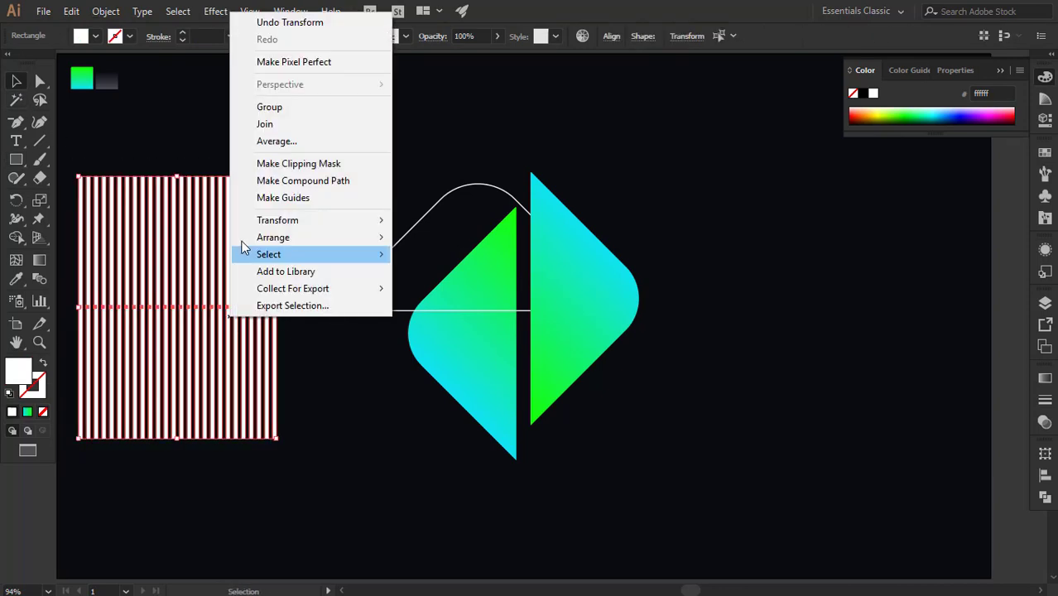
click(270, 107)
key(i)
click(488, 369)
Step: Clip the green stripes to the left half-diamond shape
click(447, 355)
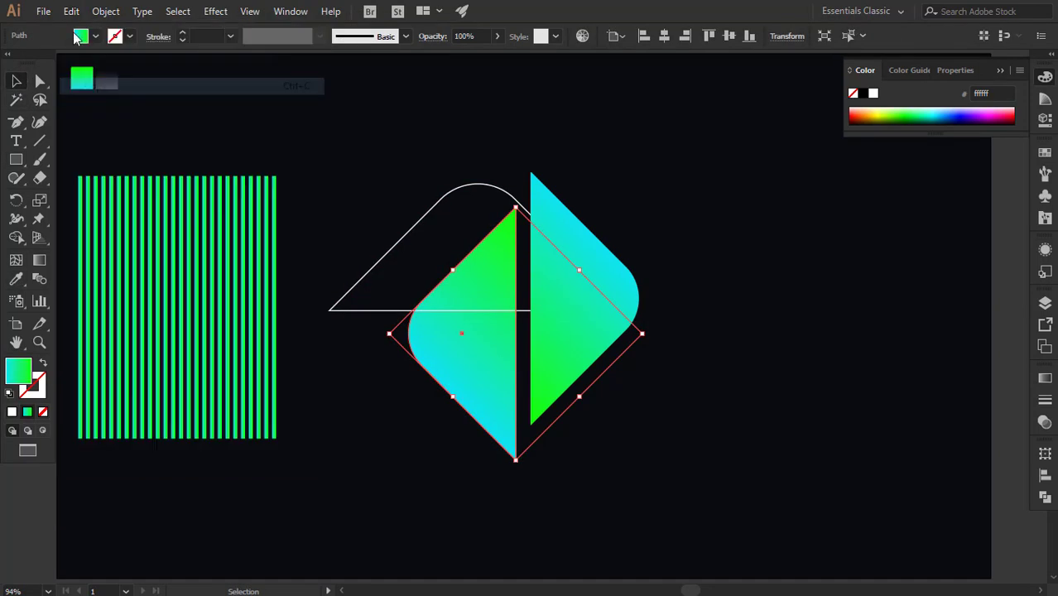
drag(466, 395, 379, 382)
drag(163, 364, 164, 364)
drag(66, 157, 290, 439)
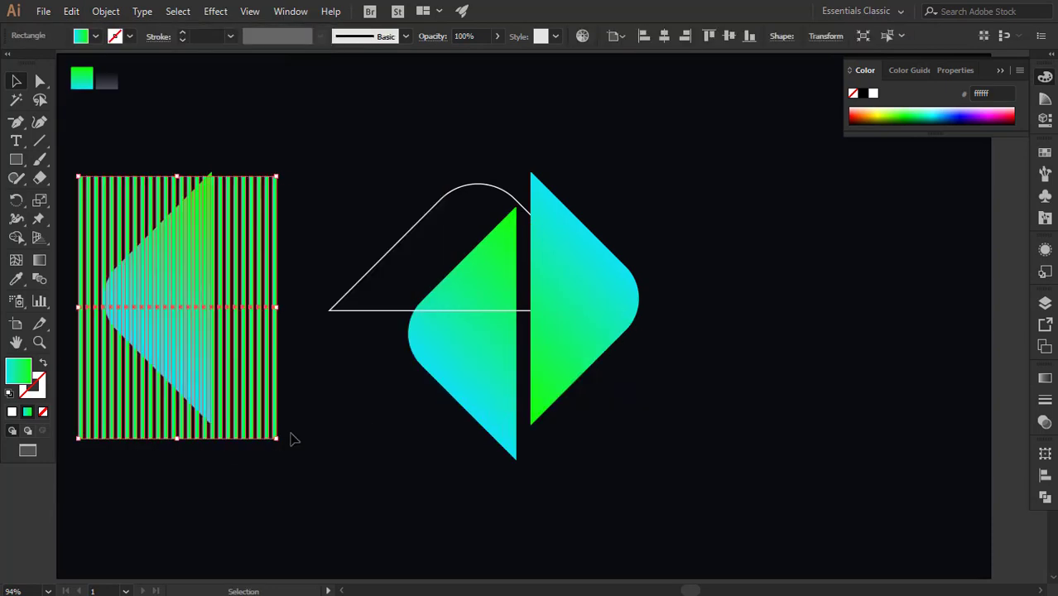
right_click(224, 302)
click(286, 345)
double_click(195, 291)
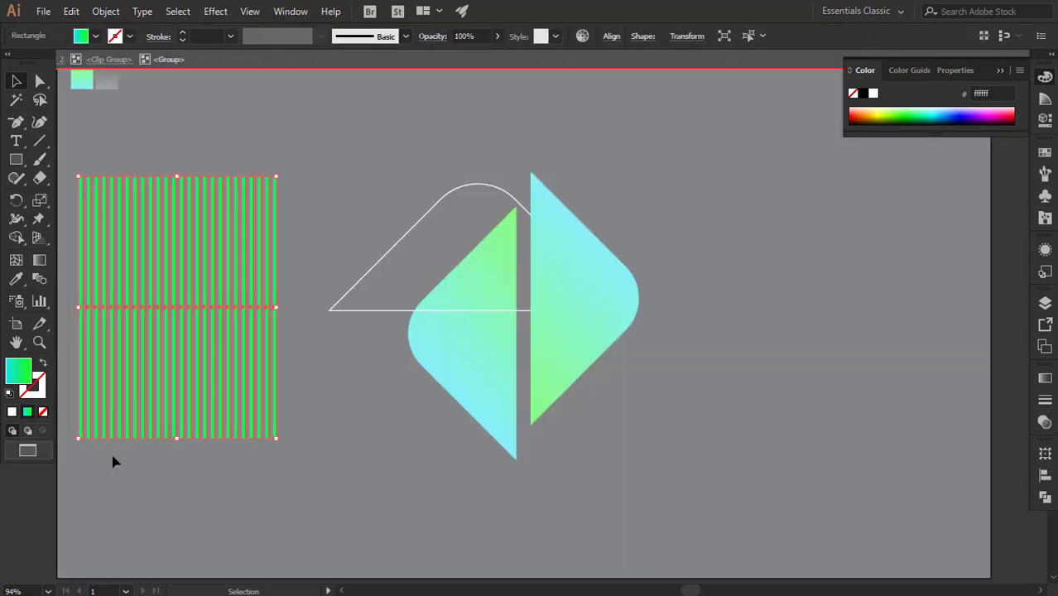
double_click(202, 487)
Step: Move and rotate the hatched piece into place near the centre
drag(213, 424, 389, 426)
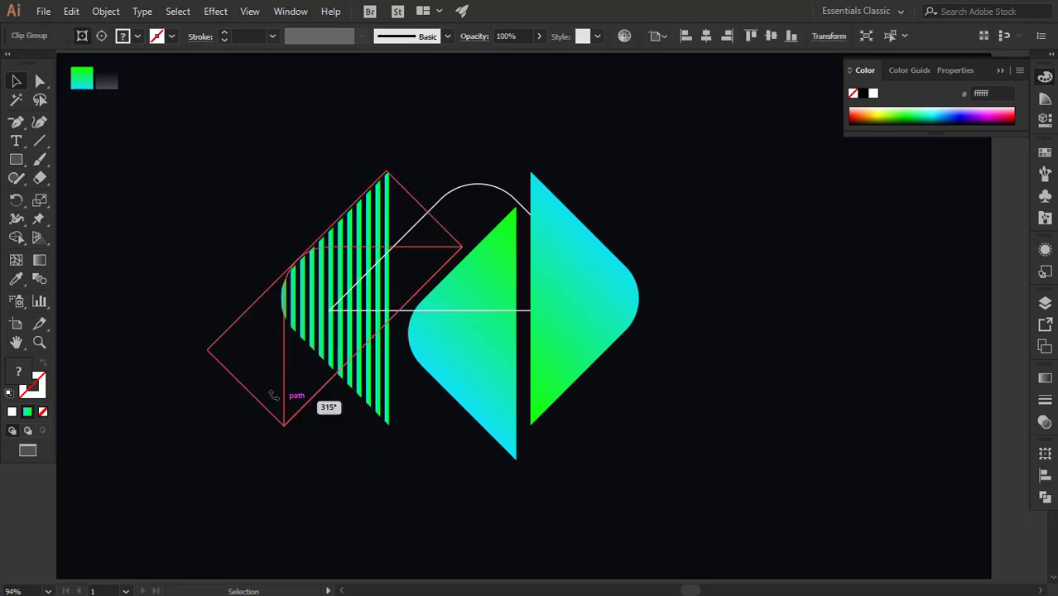
drag(274, 395, 281, 426)
mouse_move(353, 338)
mouse_down()
mouse_move(353, 357)
mouse_move(347, 347)
mouse_move(636, 331)
mouse_up()
drag(478, 257, 480, 258)
drag(633, 383, 538, 421)
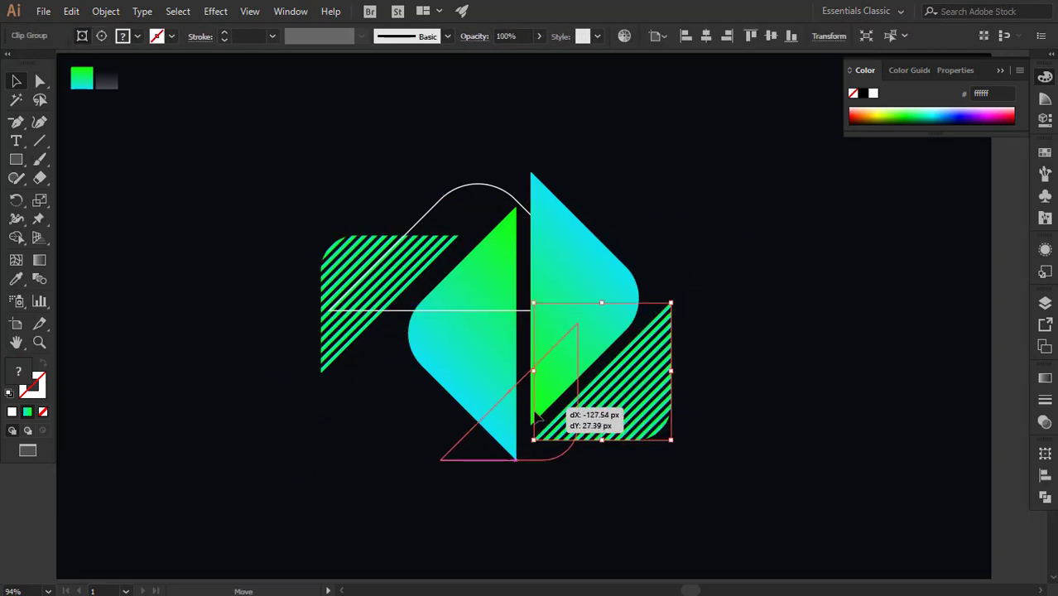
Step: Merge the stripes inside the clip group into one shape with Unite
double_click(497, 447)
click(1045, 497)
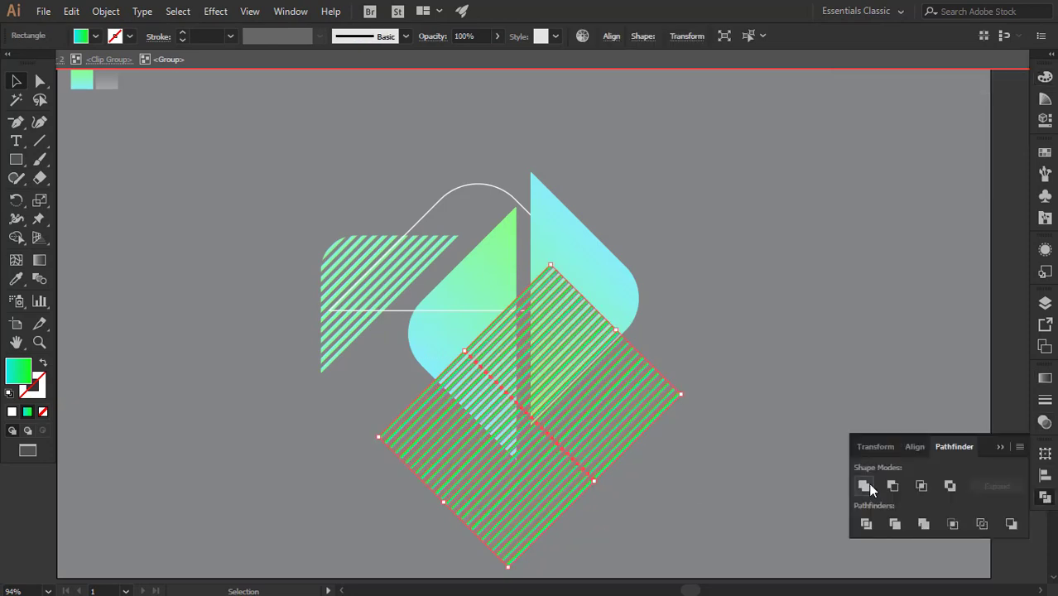
click(865, 487)
click(819, 395)
Step: Give the stripes a gradient with Overlay blending, and stretch the hatched piece taller
click(596, 463)
click(1045, 379)
click(944, 371)
click(877, 385)
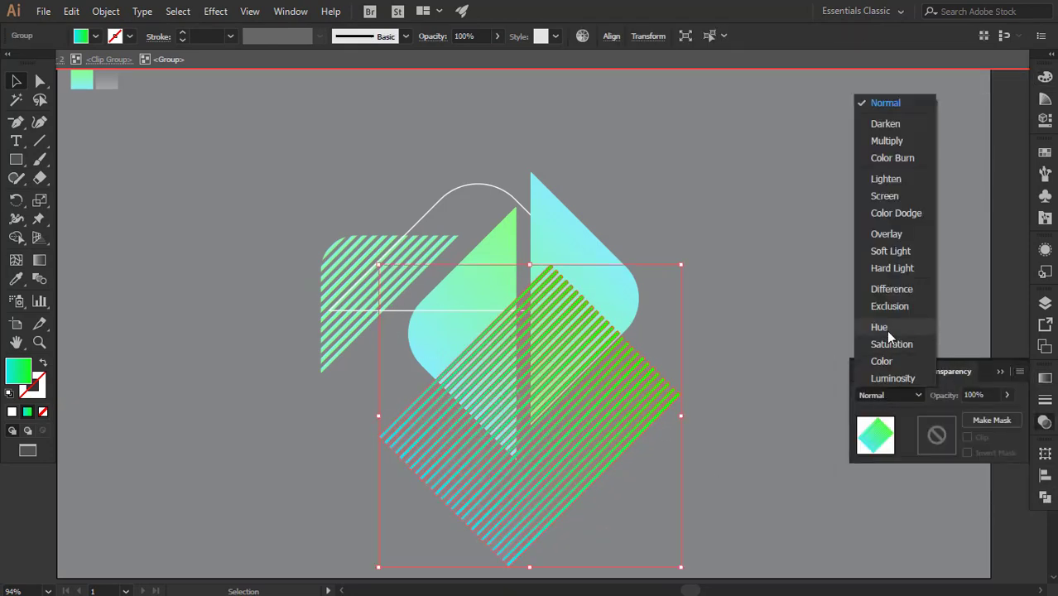
click(876, 232)
key(Escape)
drag(610, 385, 609, 299)
Step: Move the hatched piece to the upper right and set its blend mode to Color Dodge
right_click(567, 156)
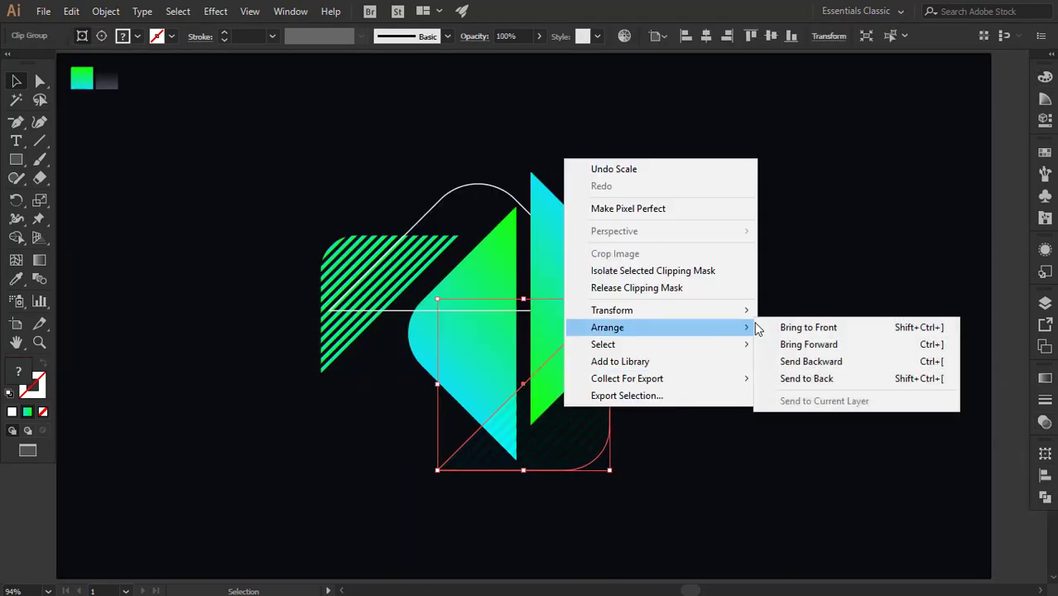
click(826, 260)
drag(543, 443, 651, 363)
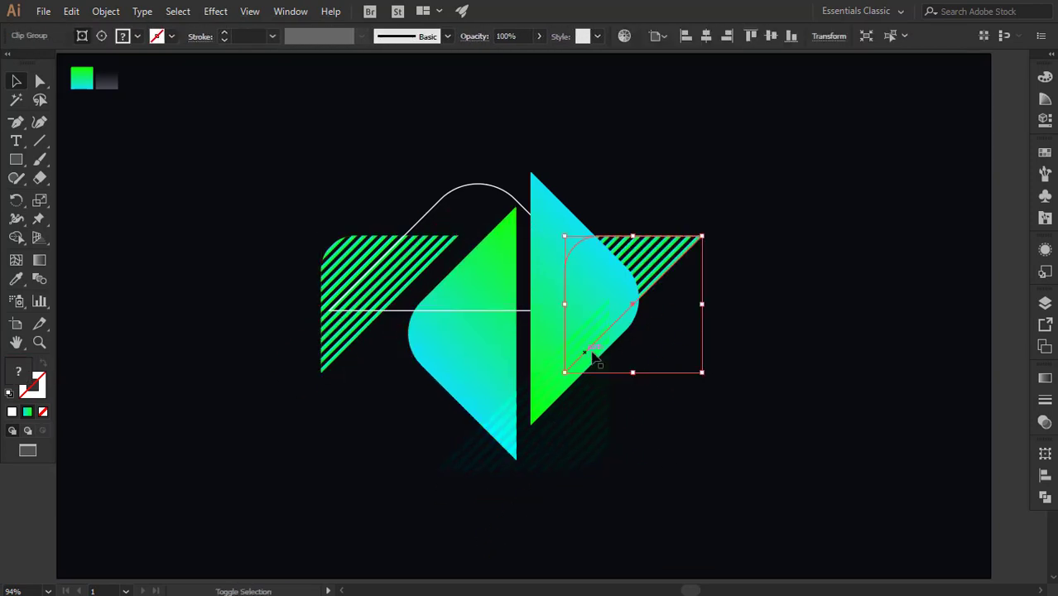
click(1045, 379)
click(945, 371)
click(877, 385)
click(878, 141)
click(878, 218)
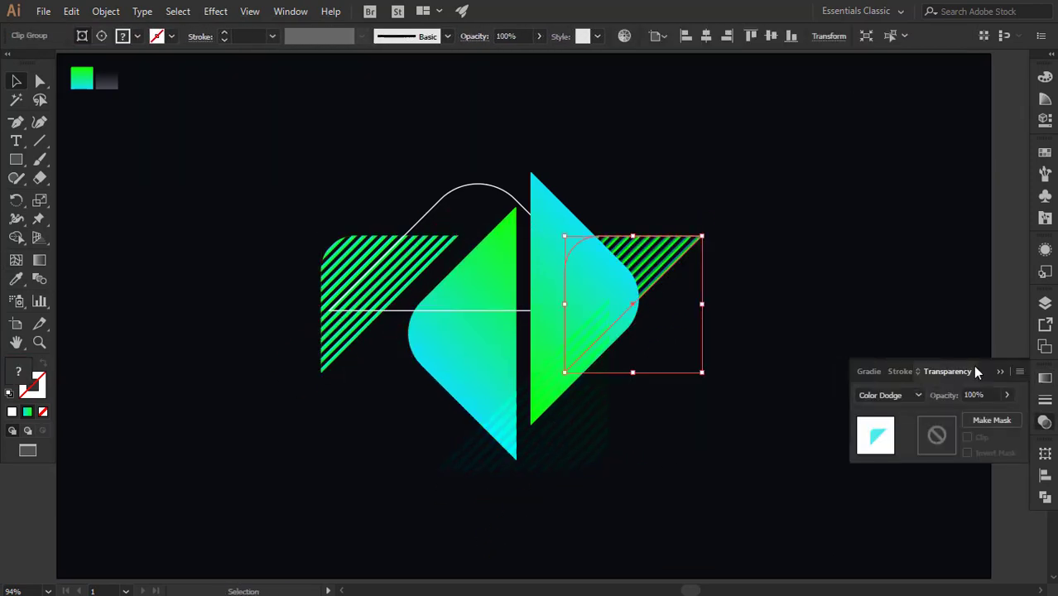
Step: Shrink a hatched piece into a small triangle tucked below the left shape
right_click(675, 253)
click(672, 279)
drag(654, 256, 519, 316)
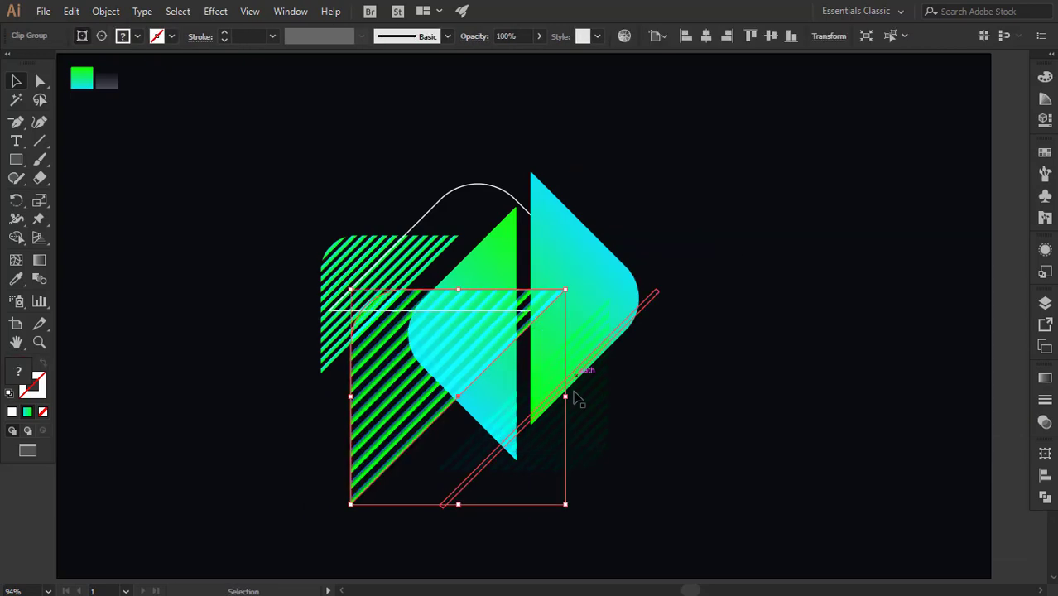
drag(568, 505, 452, 399)
mouse_move(356, 273)
mouse_down()
mouse_move(508, 330)
mouse_move(414, 443)
mouse_up()
Step: Place a copy of the white outline lower down with a dashed stroke
click(478, 184)
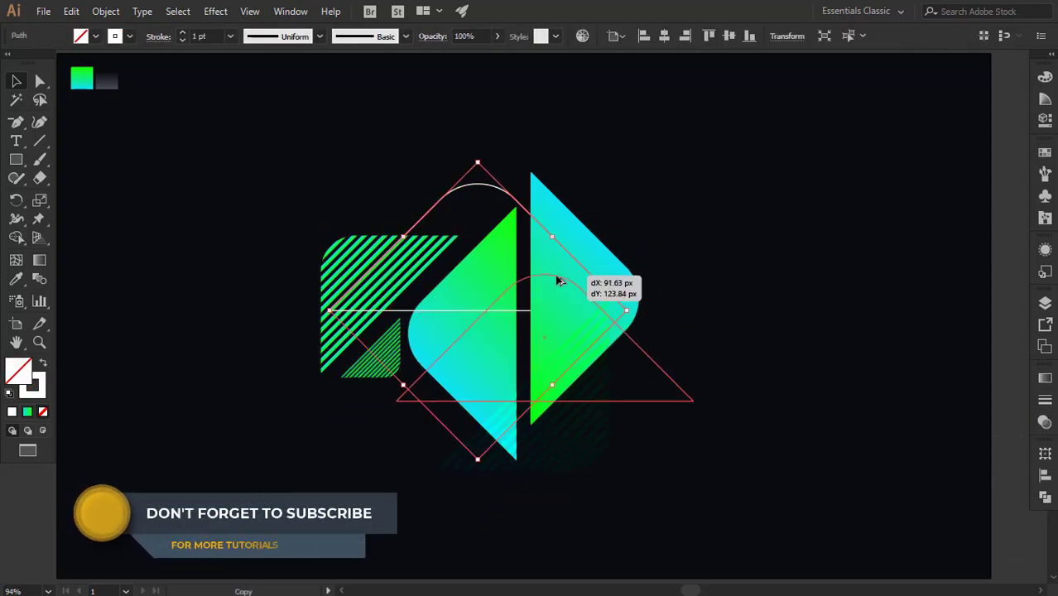
mouse_move(557, 279)
mouse_down()
mouse_move(703, 405)
mouse_move(698, 371)
mouse_up()
key(ctrl+shift+a)
click(158, 37)
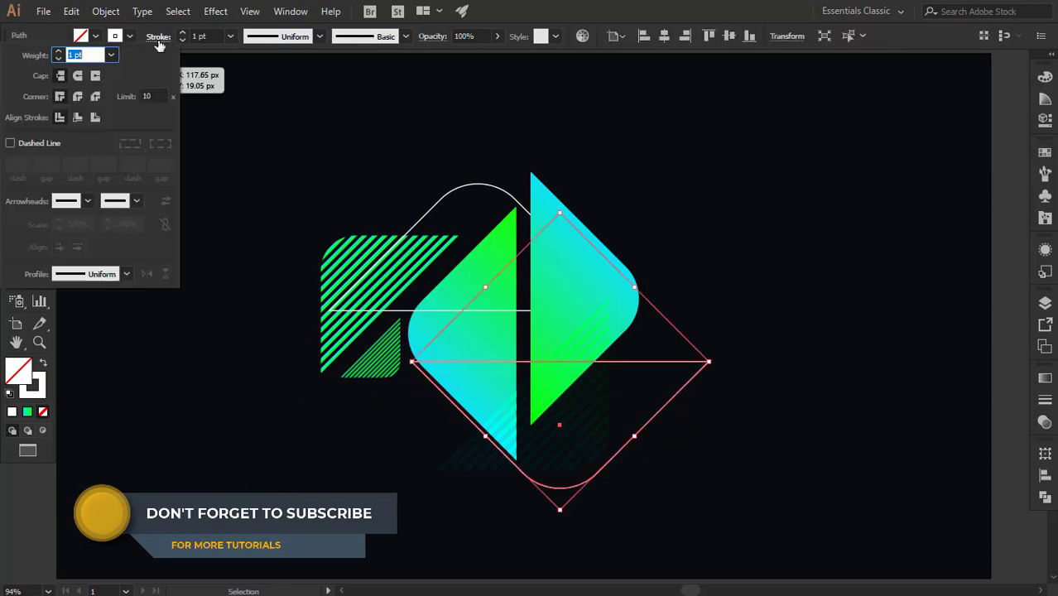
click(238, 174)
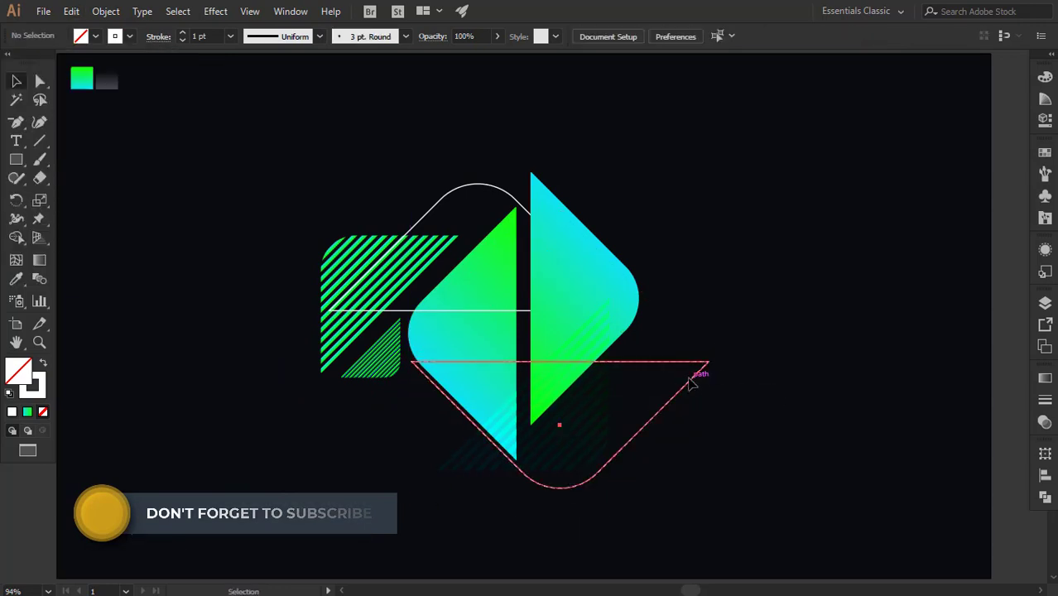
Step: Paste a copy of the cyan half-diamond in front, mid-artwork
click(372, 352)
click(599, 277)
click(71, 11)
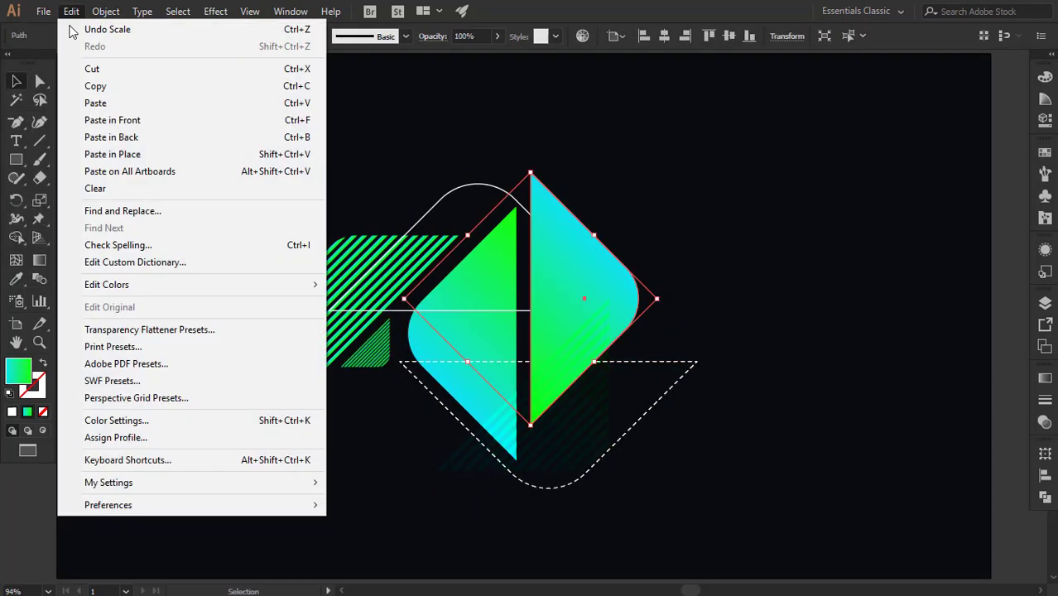
click(108, 116)
drag(598, 277, 580, 331)
Step: Set the half-diamond copy to Multiply blending and nudge it up-right
click(1045, 422)
click(890, 395)
click(890, 236)
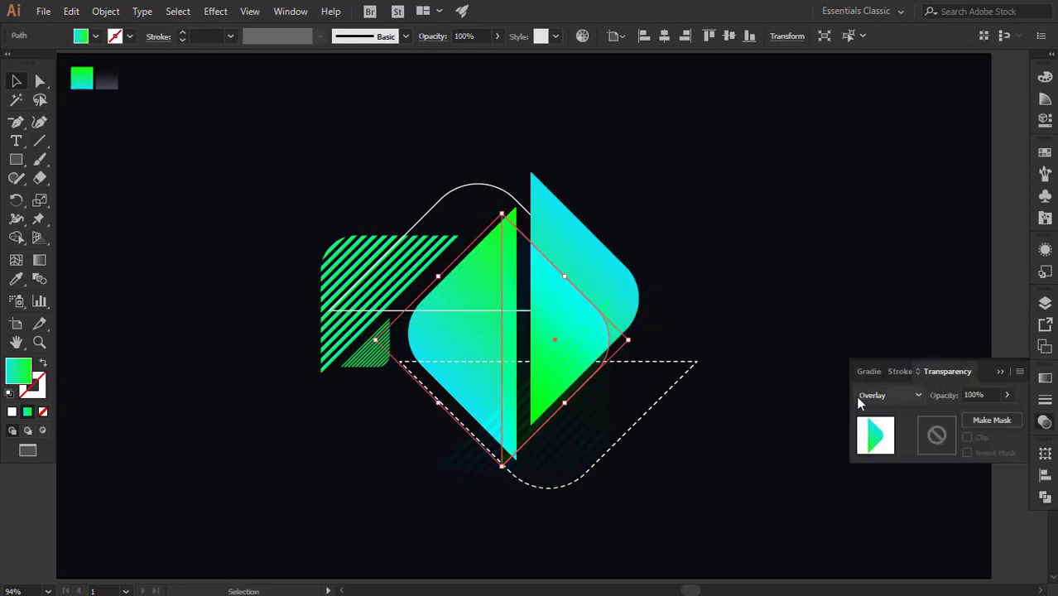
click(890, 395)
click(886, 139)
drag(508, 366, 517, 352)
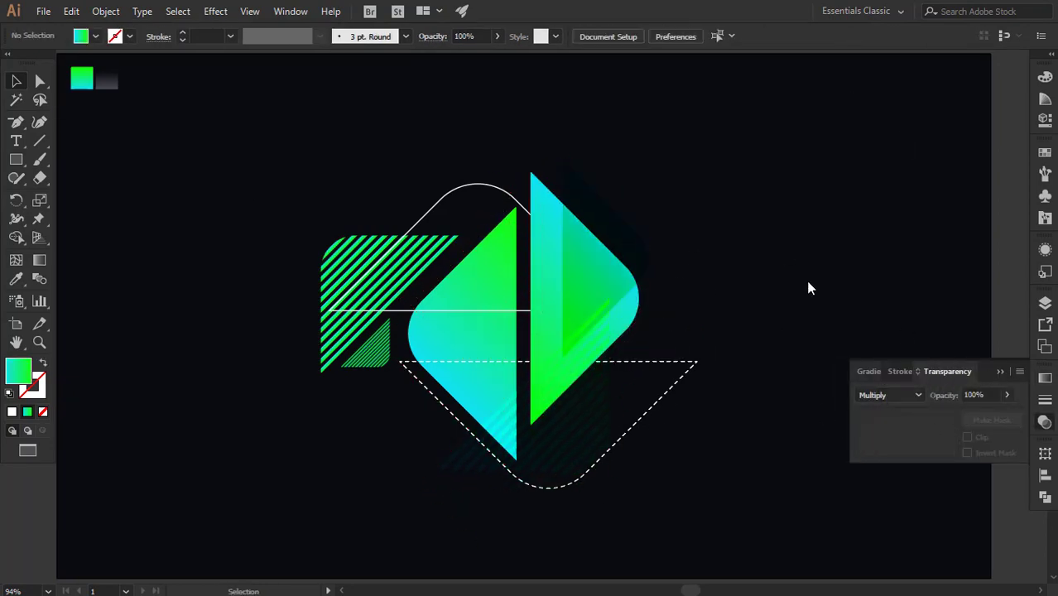
Step: Apply Color Dodge blending to the left diamond
click(596, 199)
click(448, 348)
click(1044, 377)
click(948, 372)
click(890, 395)
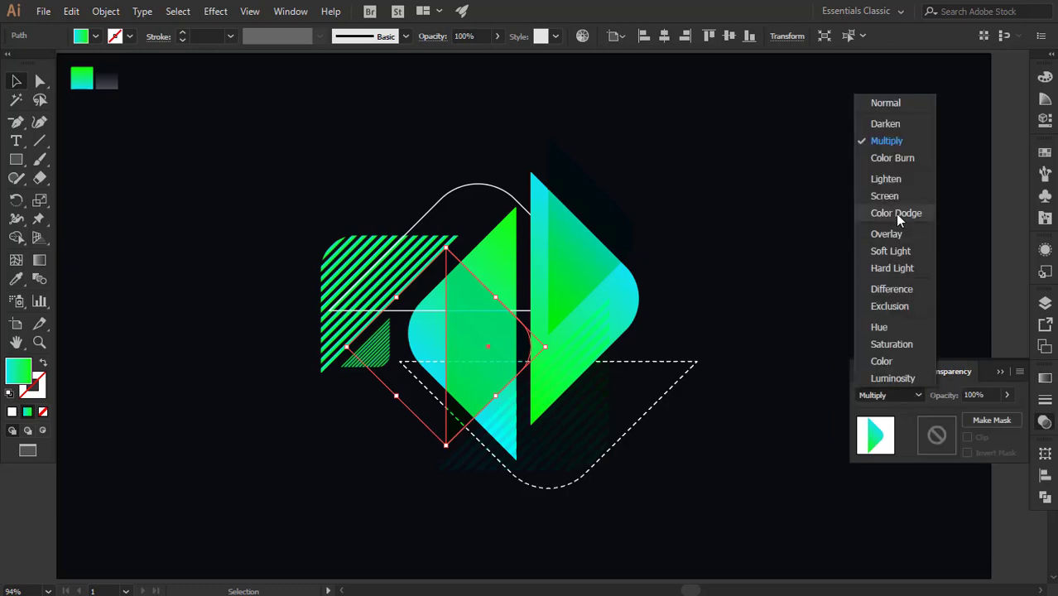
click(927, 213)
Step: Lay a half-diamond copy over the left diamond and copy the hatched triangle rightward
key(ctrl+z)
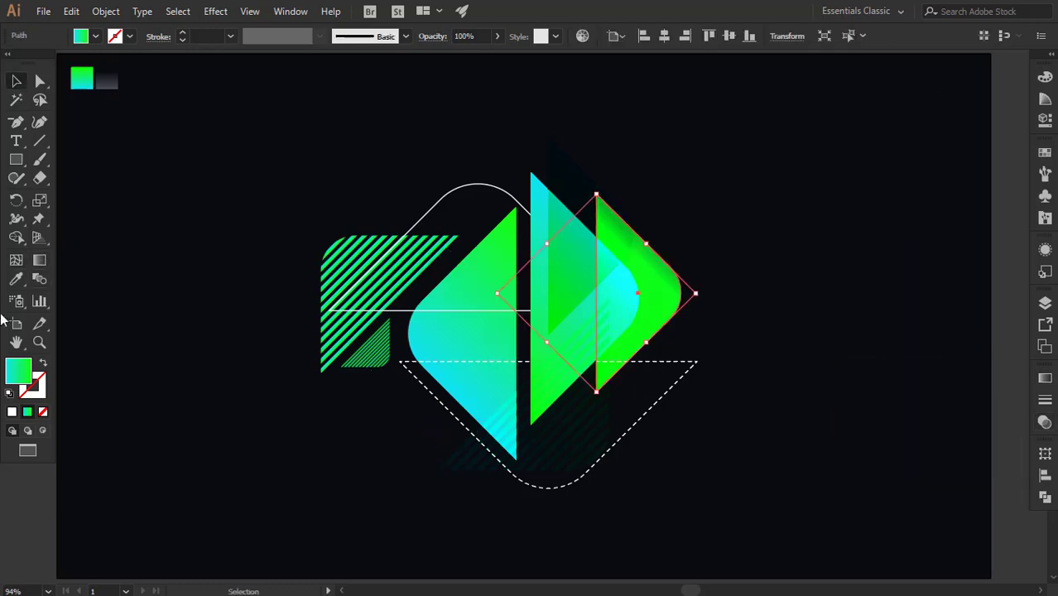
key(g)
drag(622, 313, 499, 373)
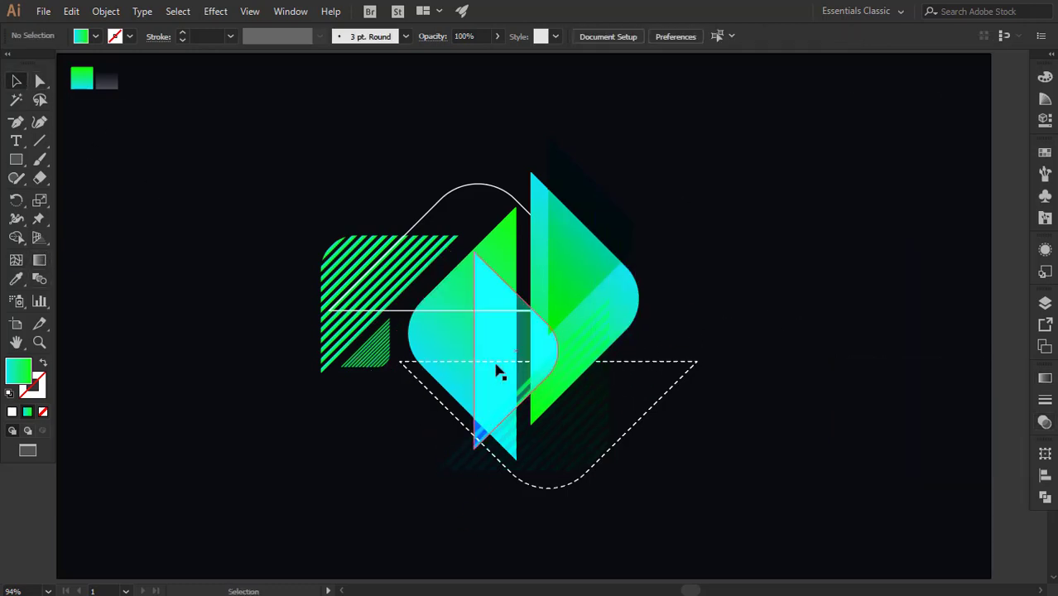
drag(356, 344, 667, 383)
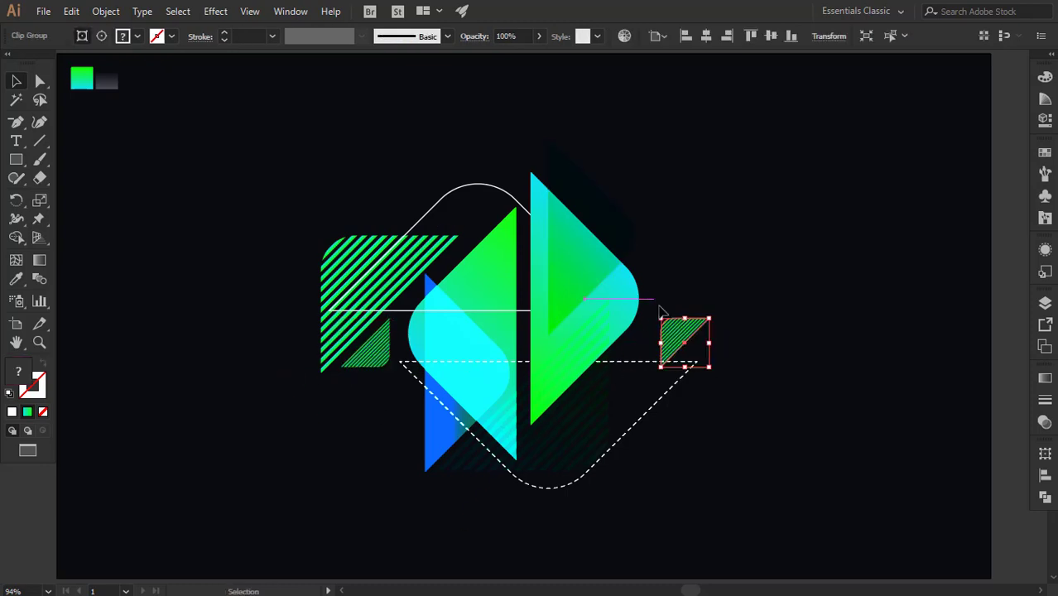
Step: Rotate the hatched triangle copy a quarter turn into the top-right corner with white stripes
drag(660, 312, 643, 293)
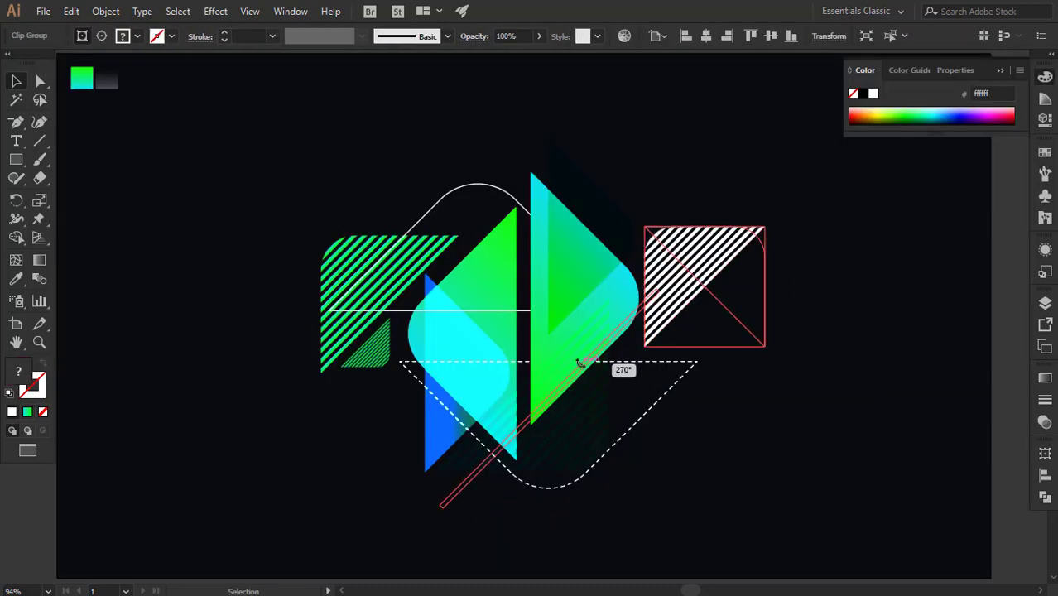
drag(579, 363, 582, 362)
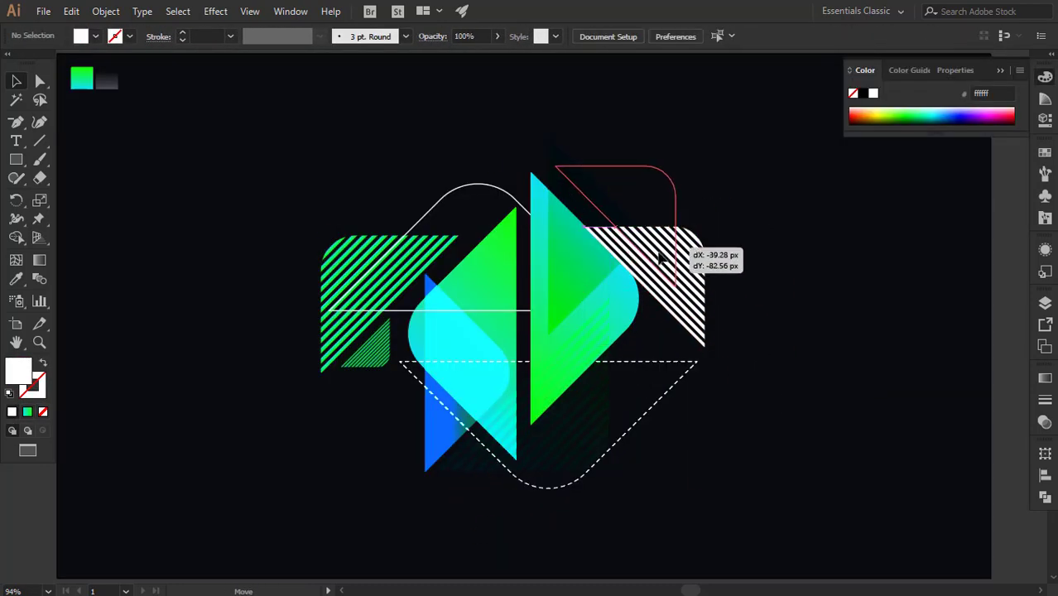
drag(660, 259, 635, 210)
click(774, 362)
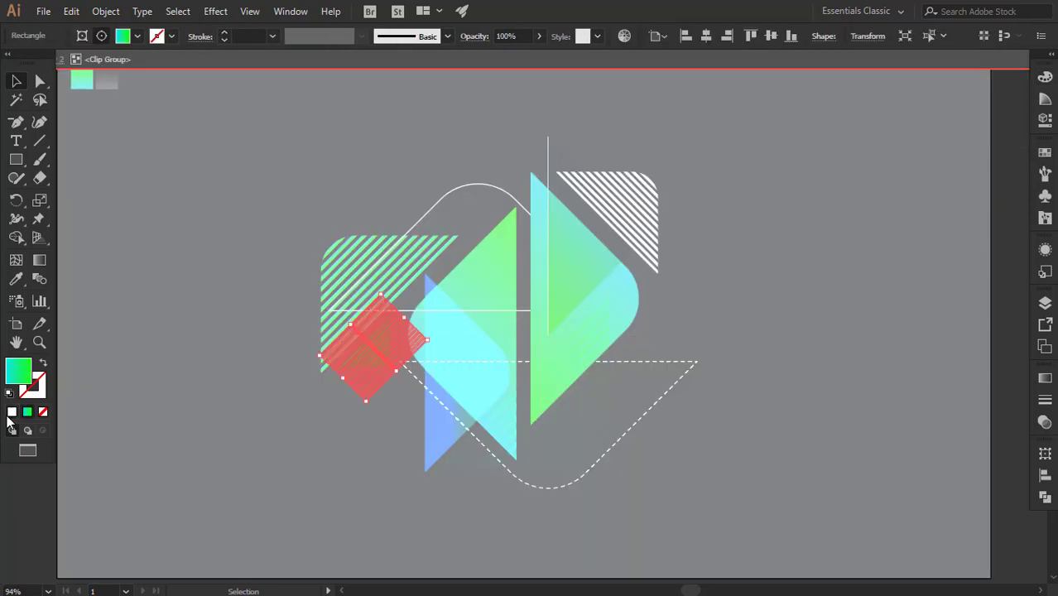
double_click(793, 361)
Step: Thicken the arc to 3 pt and offset a copy of the dashed outline down-left
click(507, 191)
click(654, 362)
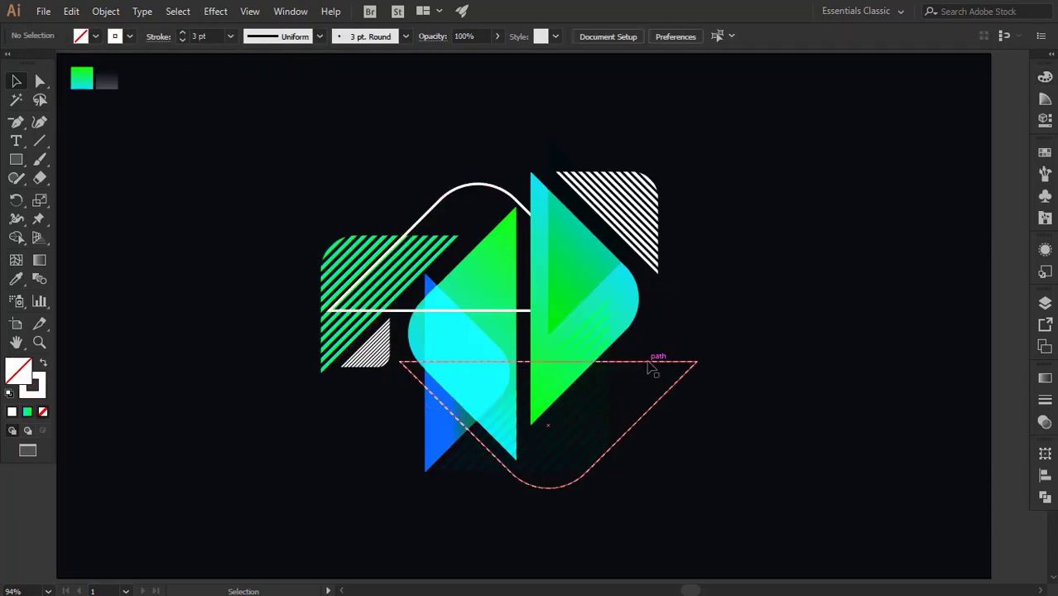
click(72, 10)
click(69, 81)
click(696, 377)
drag(701, 365, 537, 406)
click(791, 331)
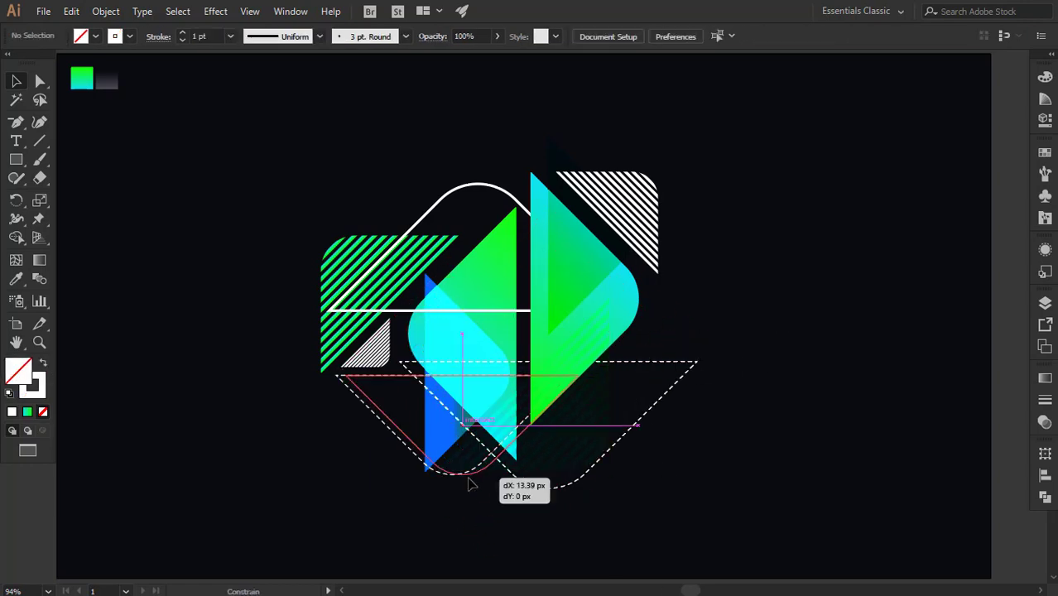
Step: Draw a white circle right of the artwork and paste the stripes over it
drag(943, 360, 1004, 425)
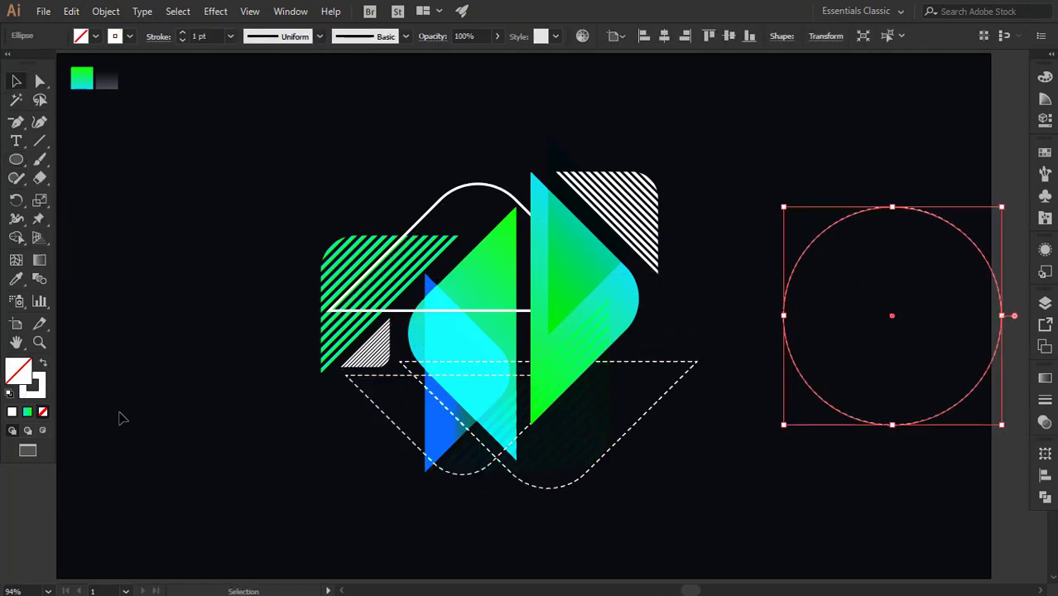
click(12, 412)
key(v)
double_click(336, 274)
key(Escape)
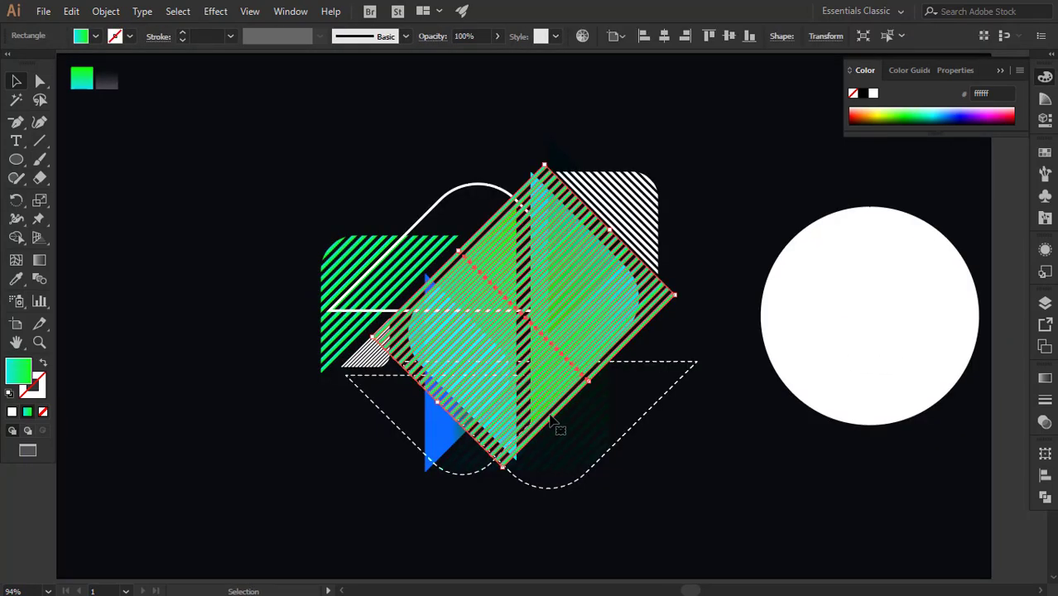
mouse_move(557, 427)
mouse_down()
mouse_move(650, 457)
mouse_move(955, 371)
mouse_up()
Step: Clip the stripes to the white circle and move the striped circle right
right_click(772, 246)
click(840, 274)
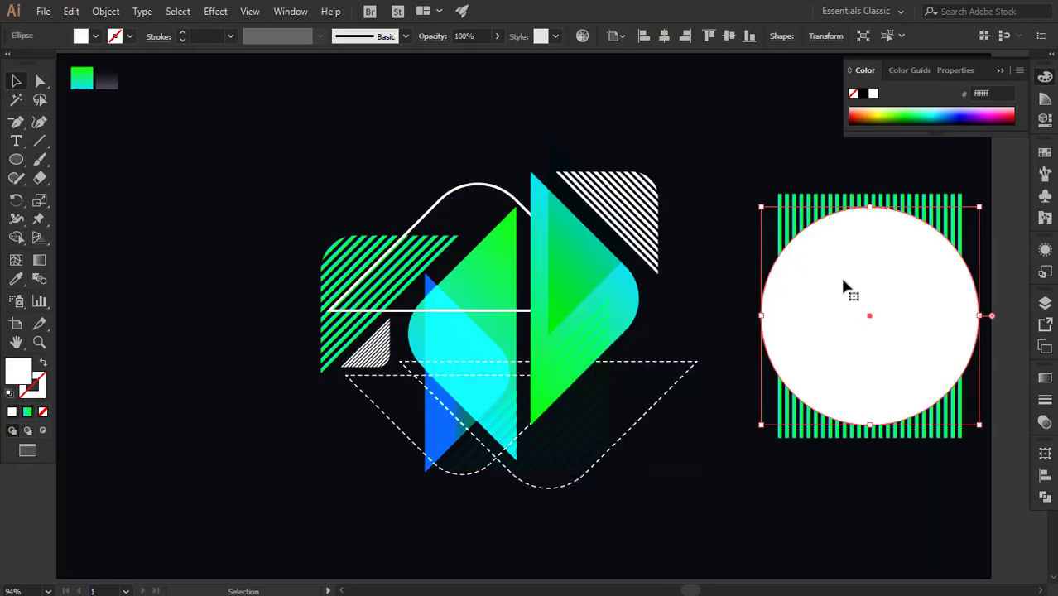
click(659, 41)
right_click(560, 267)
click(621, 378)
drag(621, 378, 815, 386)
Step: Inside the clip, rotate the stripes 45° and make them dark
double_click(816, 386)
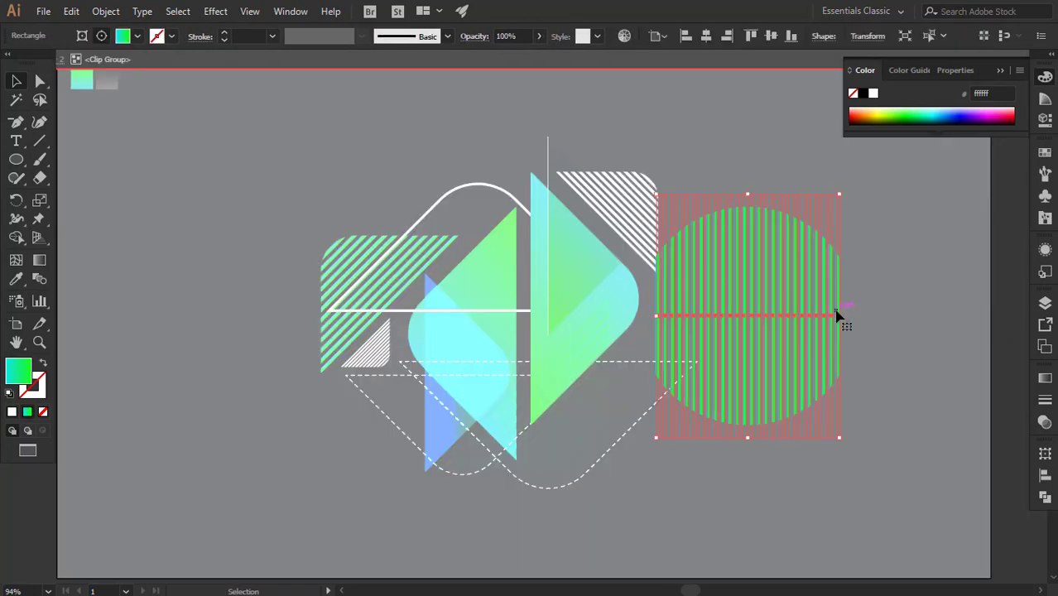
mouse_move(655, 314)
mouse_down()
mouse_move(914, 314)
mouse_move(681, 334)
mouse_up()
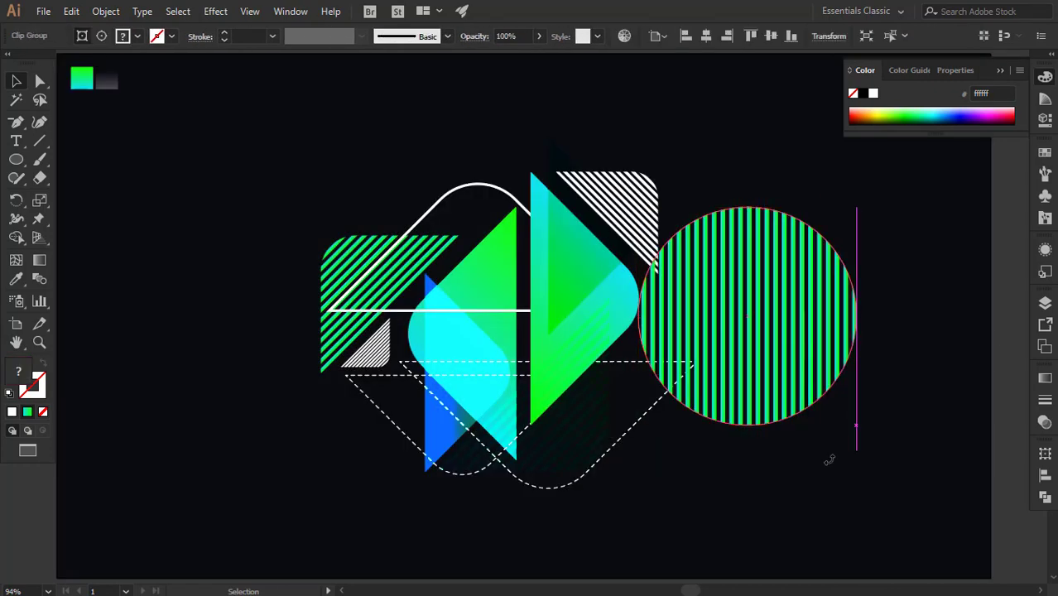
drag(828, 454, 760, 378)
click(16, 279)
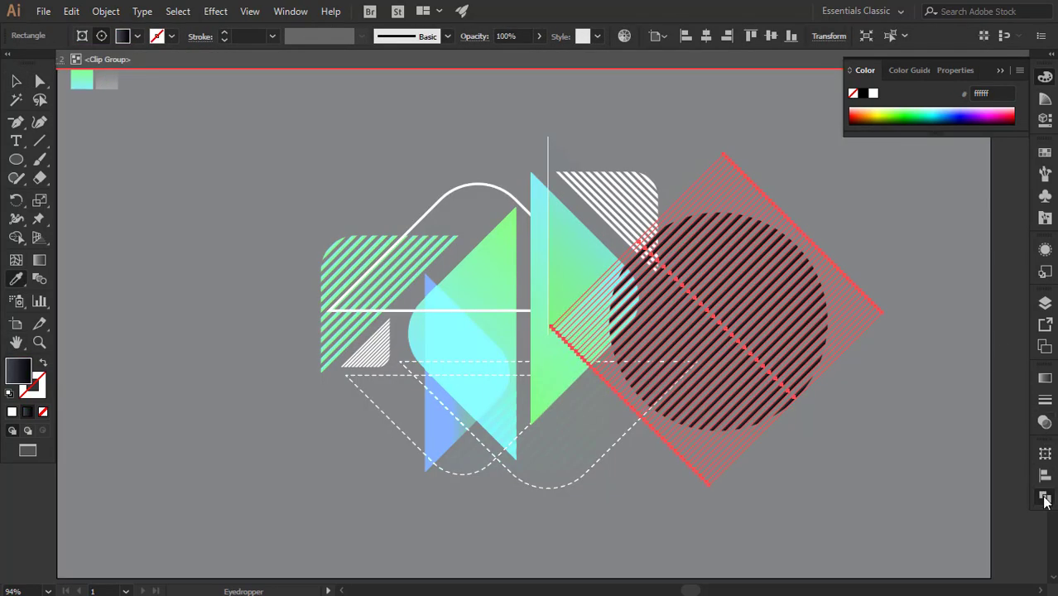
key(v)
click(775, 444)
double_click(774, 443)
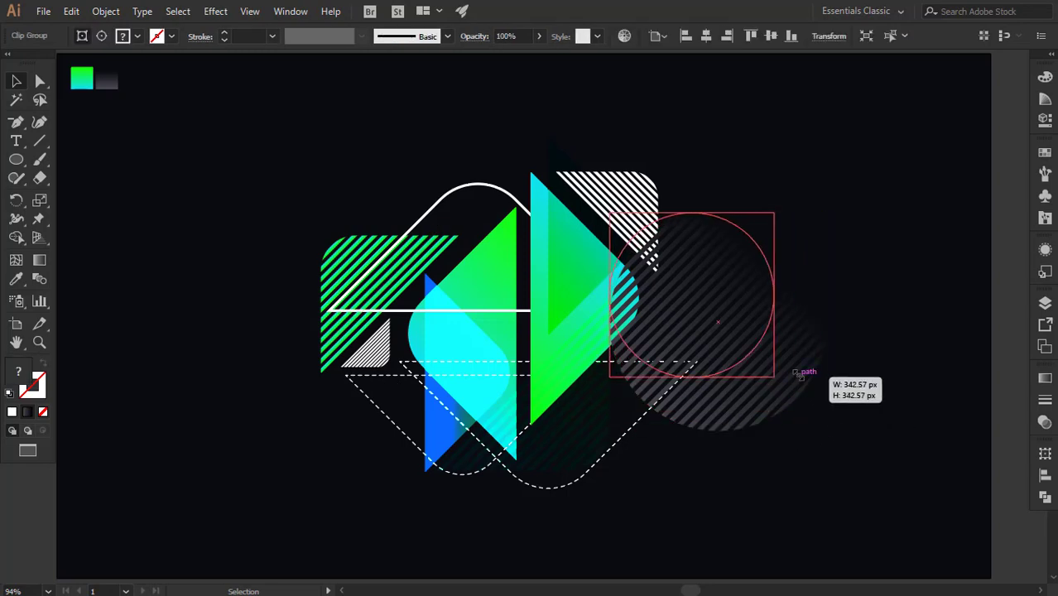
Step: Try Multiply and Color Dodge blend modes on the striped circle
drag(800, 374, 745, 421)
click(1045, 422)
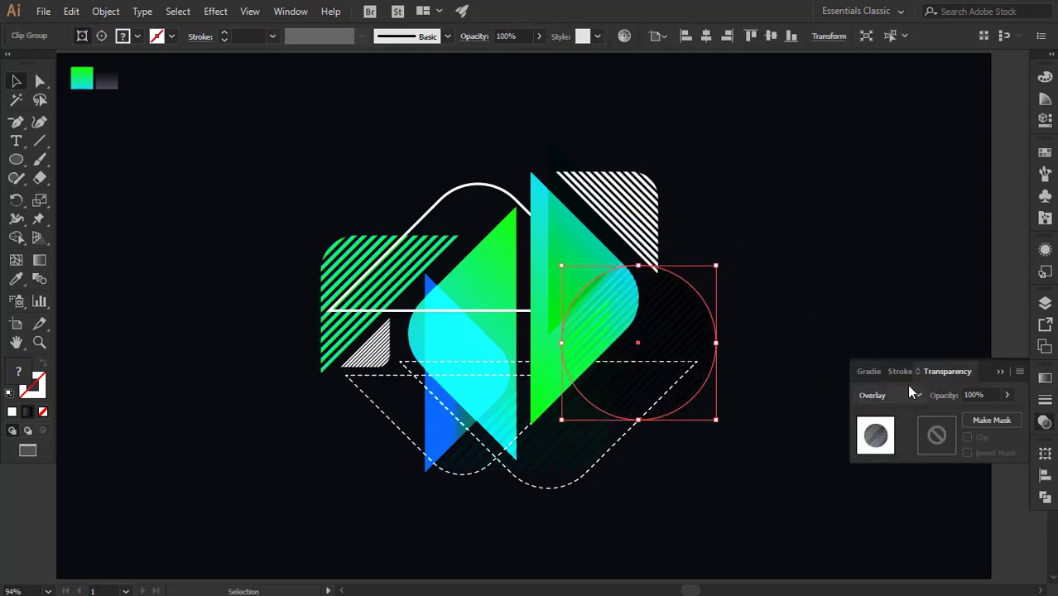
click(910, 395)
click(890, 137)
click(911, 395)
click(890, 208)
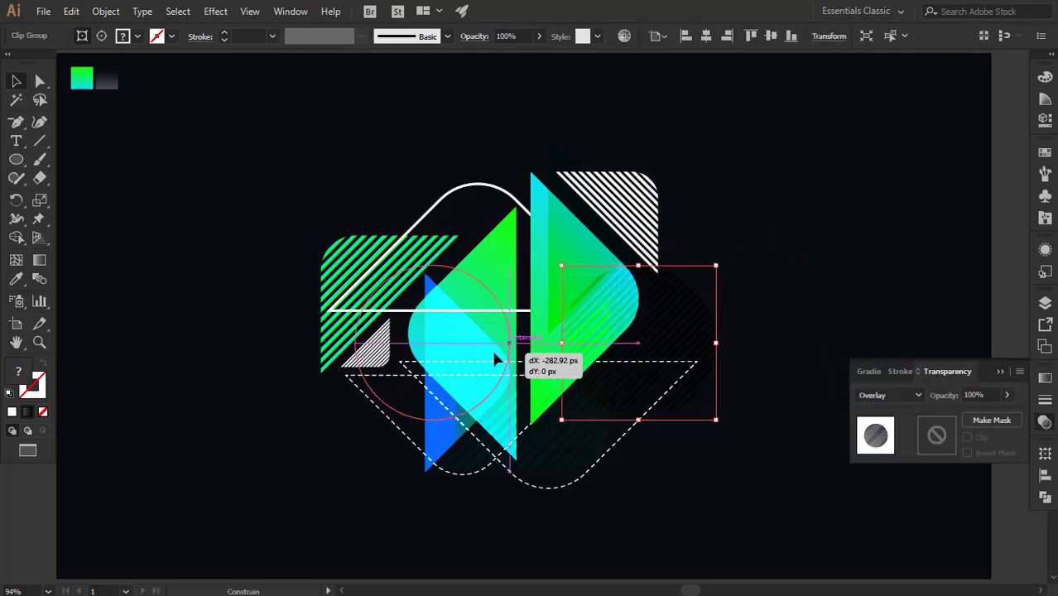
drag(494, 358, 464, 389)
key(ctrl+z)
Step: Set the striped circle to Overlay blending and bring it forward one level
click(911, 395)
click(886, 101)
right_click(679, 325)
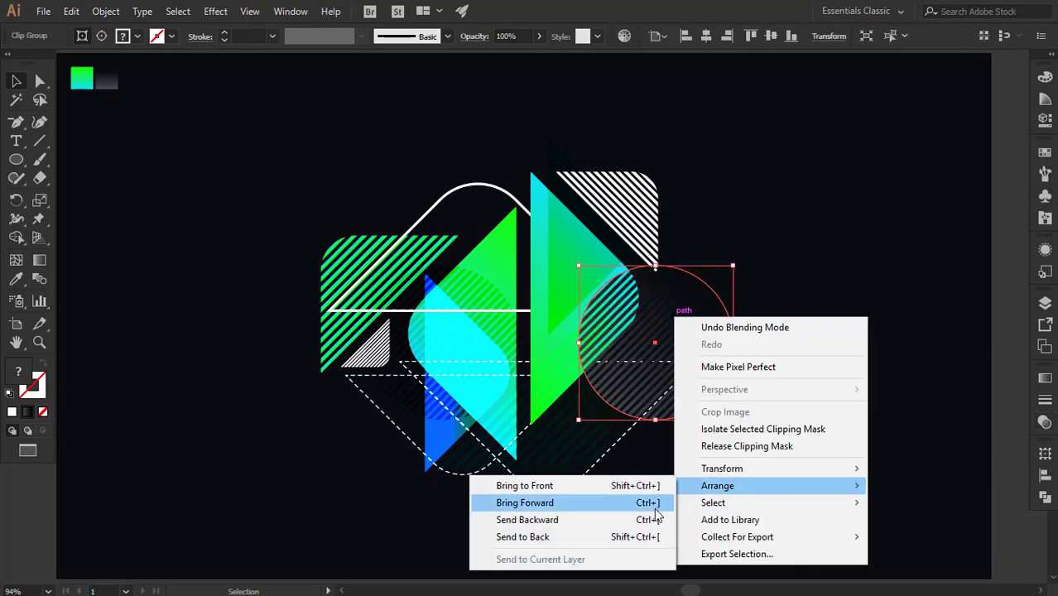
click(655, 505)
Step: Resize and position the striped circle against the right diamond's side
drag(578, 266, 530, 218)
mouse_move(724, 323)
mouse_down()
mouse_move(666, 323)
mouse_move(729, 323)
mouse_move(687, 300)
mouse_up()
double_click(721, 323)
double_click(798, 310)
drag(670, 321, 677, 322)
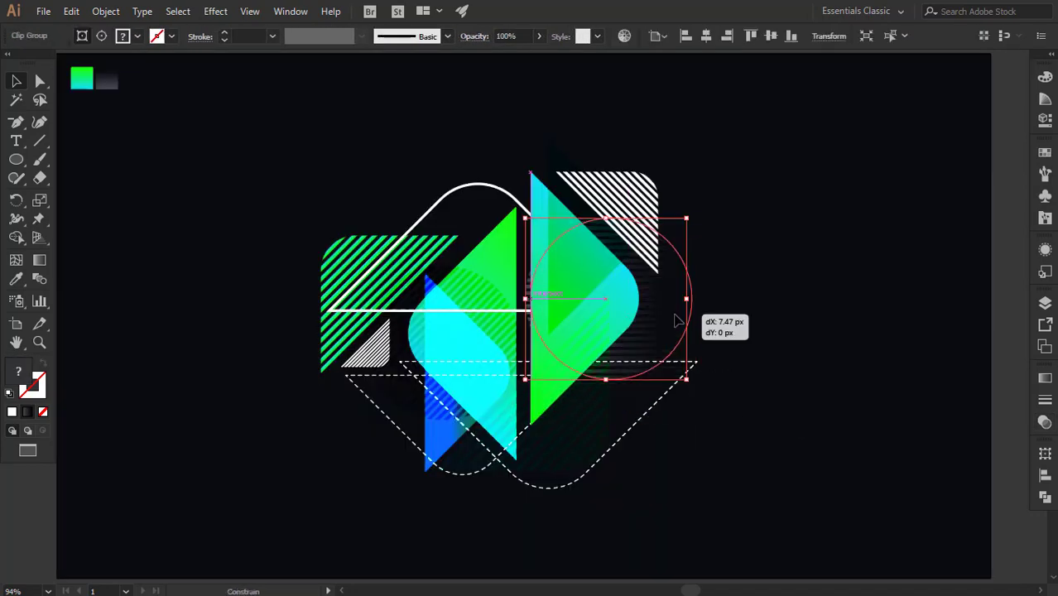
drag(694, 402, 717, 442)
click(717, 441)
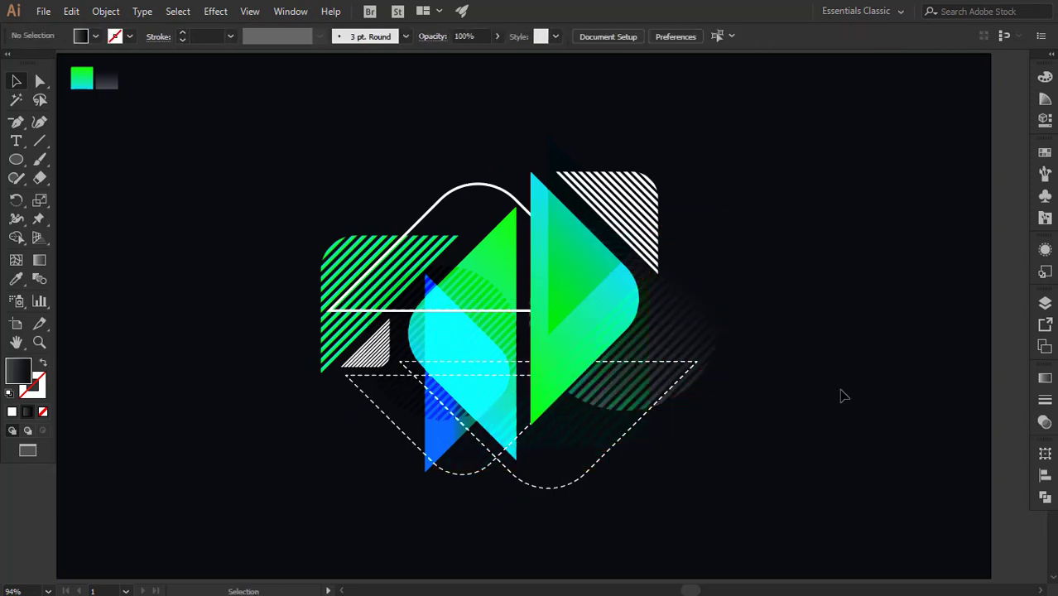
Step: Duplicate the striped circle and move the copy toward the top centre
drag(691, 358, 459, 406)
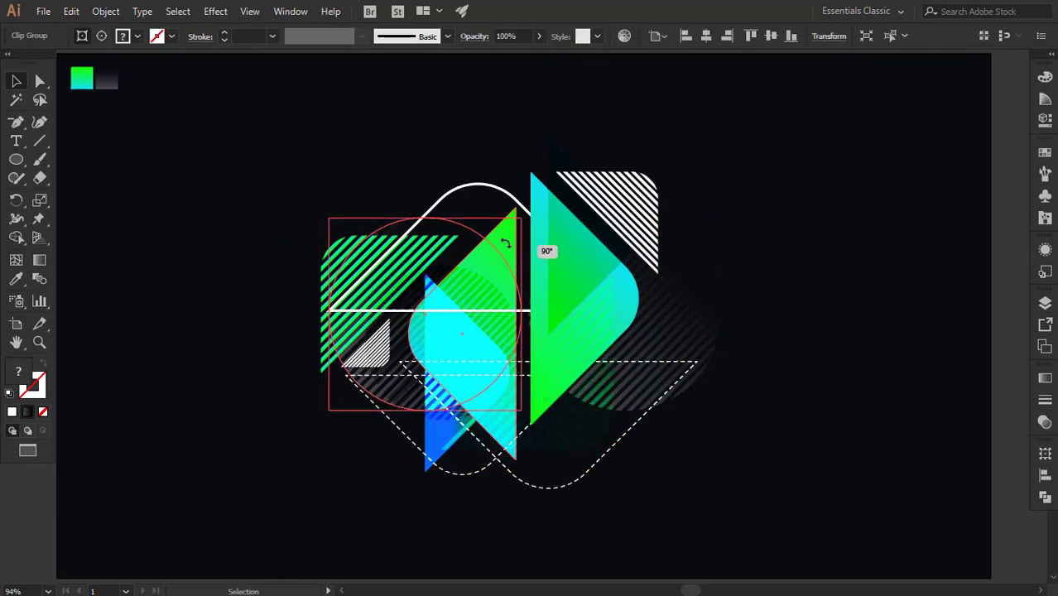
drag(441, 197, 429, 256)
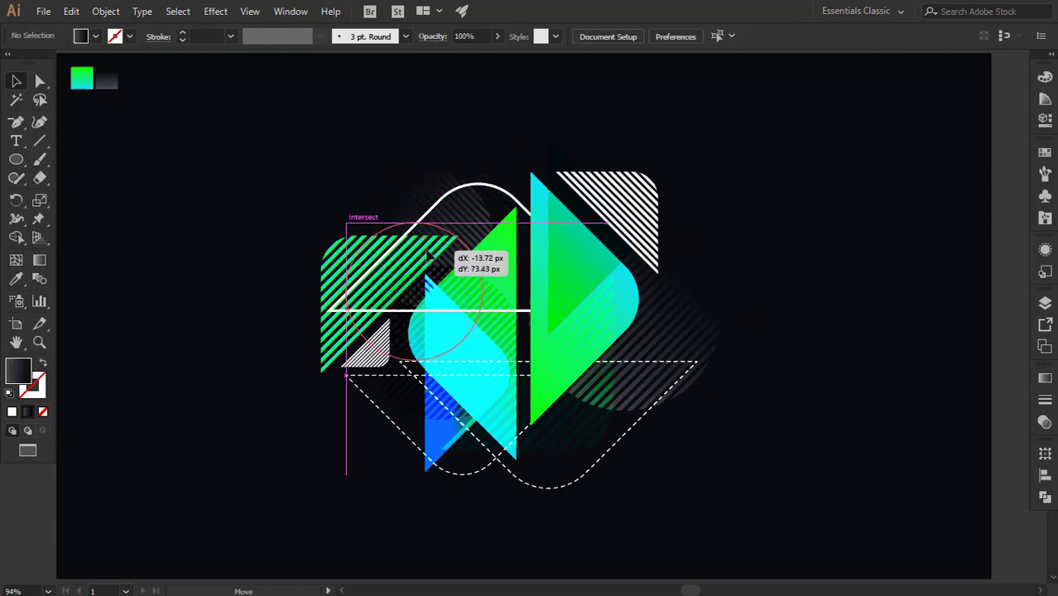
double_click(719, 348)
key(Escape)
drag(678, 338, 560, 255)
Step: Make the copy's stripes white at low opacity and tuck it behind the artwork
double_click(560, 255)
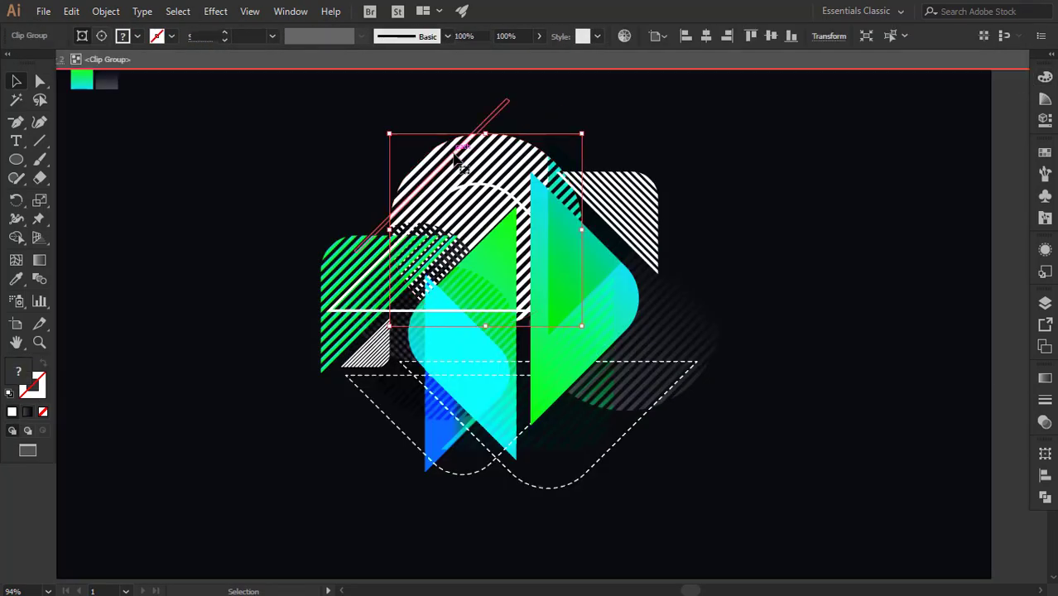
click(1045, 422)
click(1007, 395)
drag(1006, 414, 960, 422)
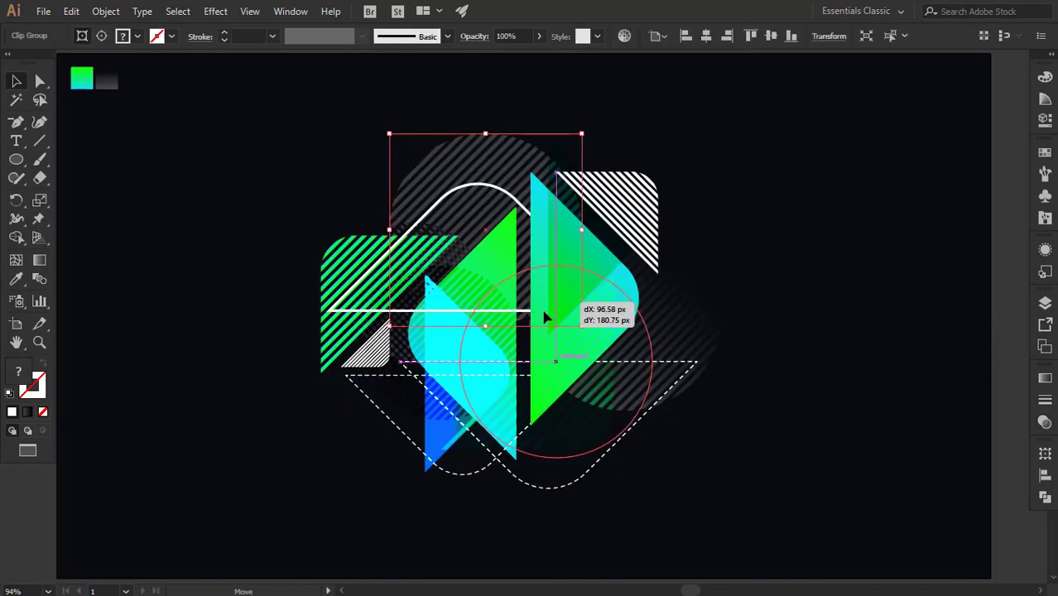
drag(543, 313, 407, 408)
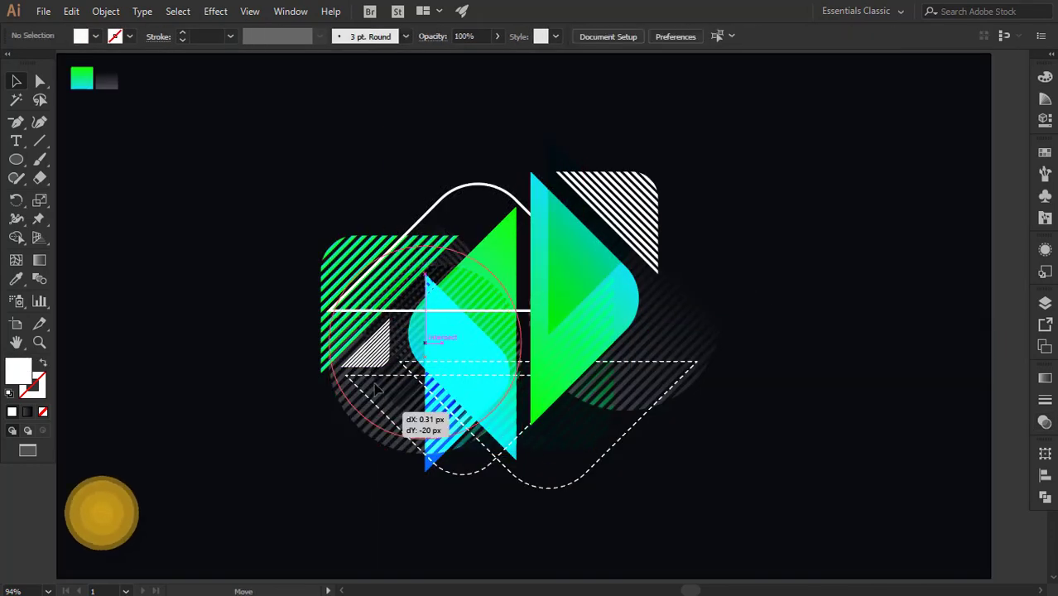
drag(497, 140, 510, 265)
Step: Paste a copy of the green striped shape beside the white arch
click(373, 273)
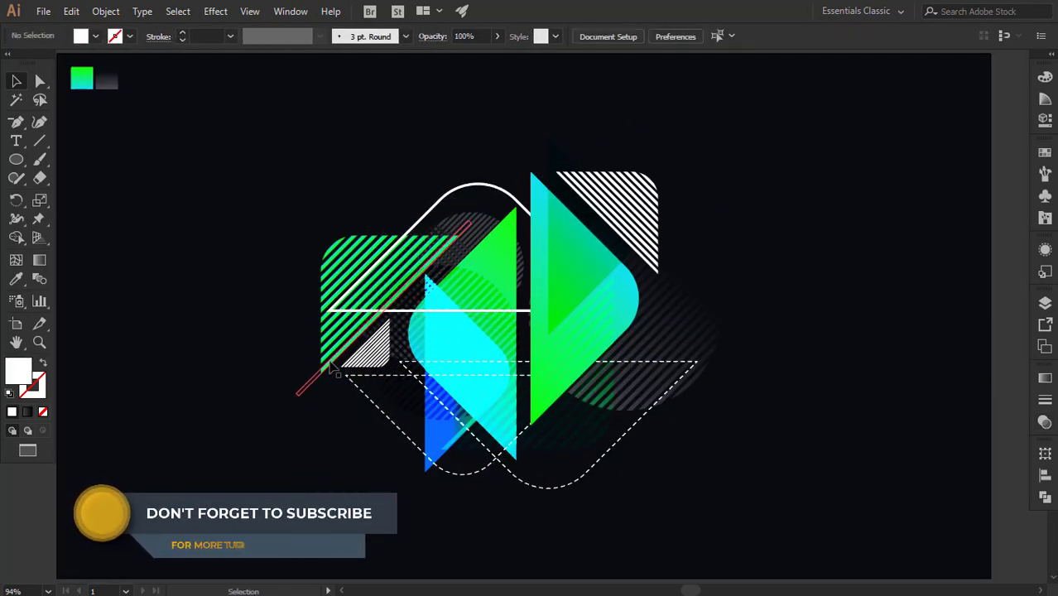
click(71, 11)
click(71, 102)
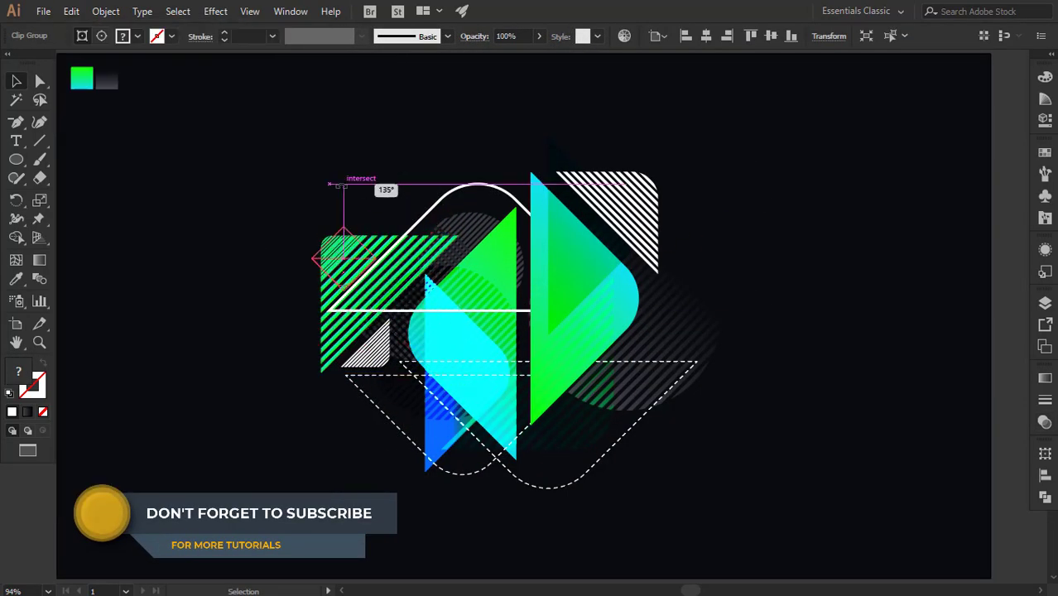
drag(339, 186, 414, 194)
click(786, 166)
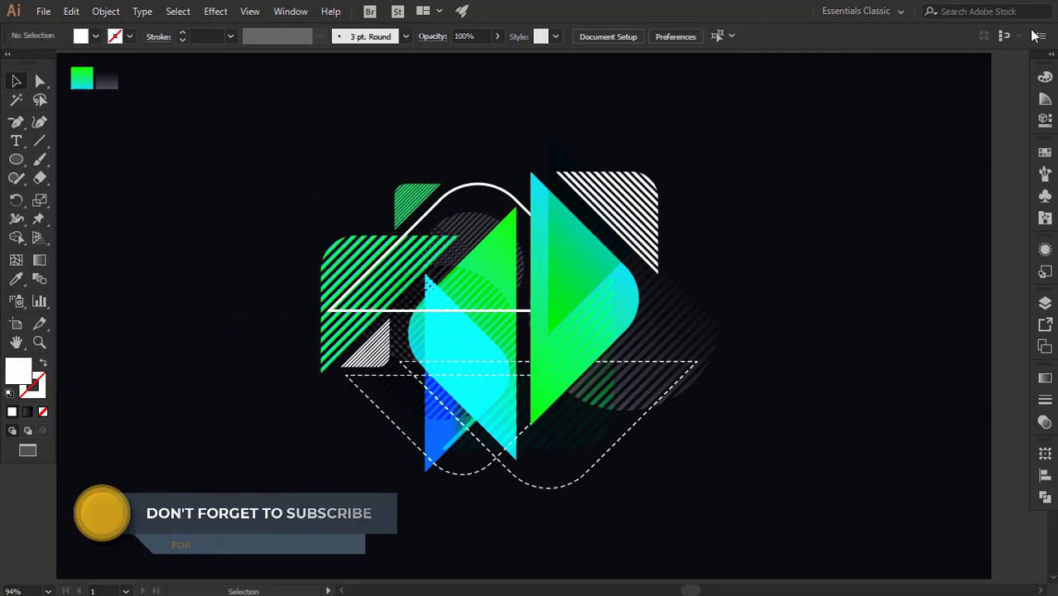
drag(679, 323, 580, 278)
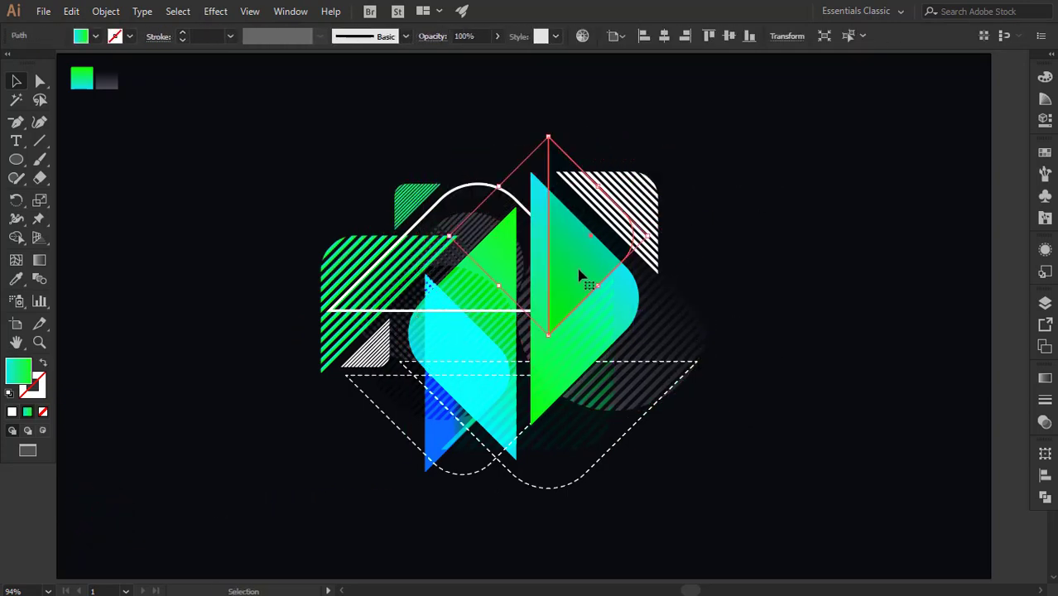
Step: Clip the shape with the diamond path (Ctrl+7) and move the group up-right
drag(508, 397, 484, 437)
key(ctrl+7)
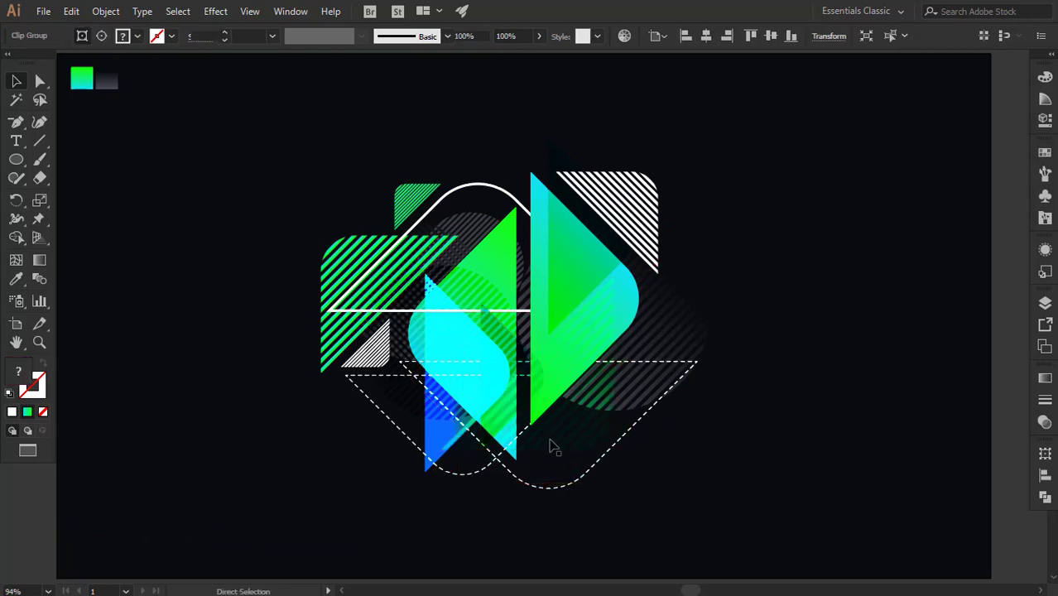
drag(508, 331, 595, 300)
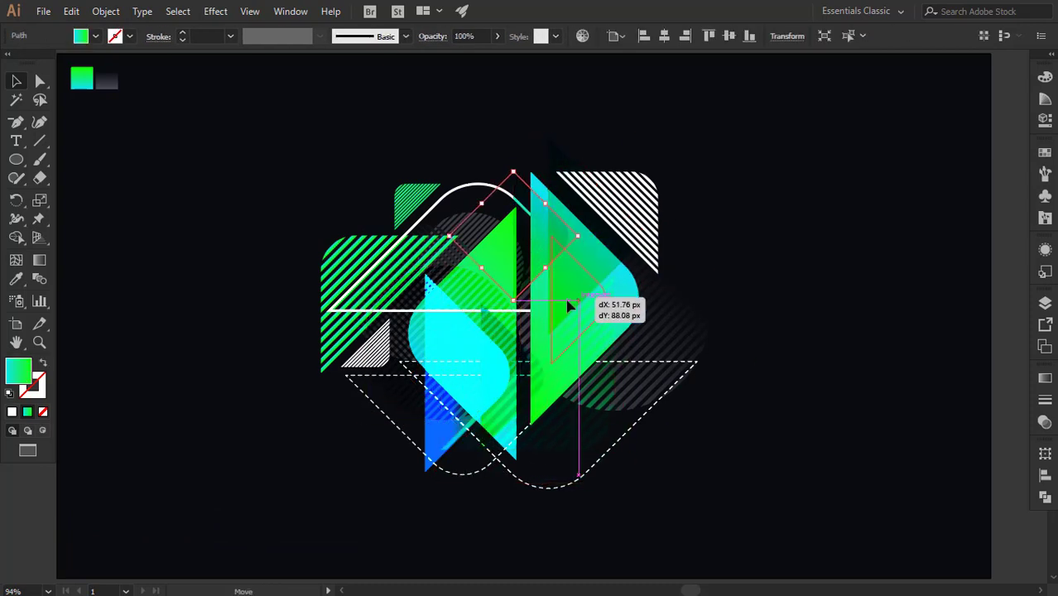
key(ctrl+shift+a)
Step: Resize the green gradient shape over the centre of the artwork
click(595, 300)
click(1045, 378)
click(1045, 421)
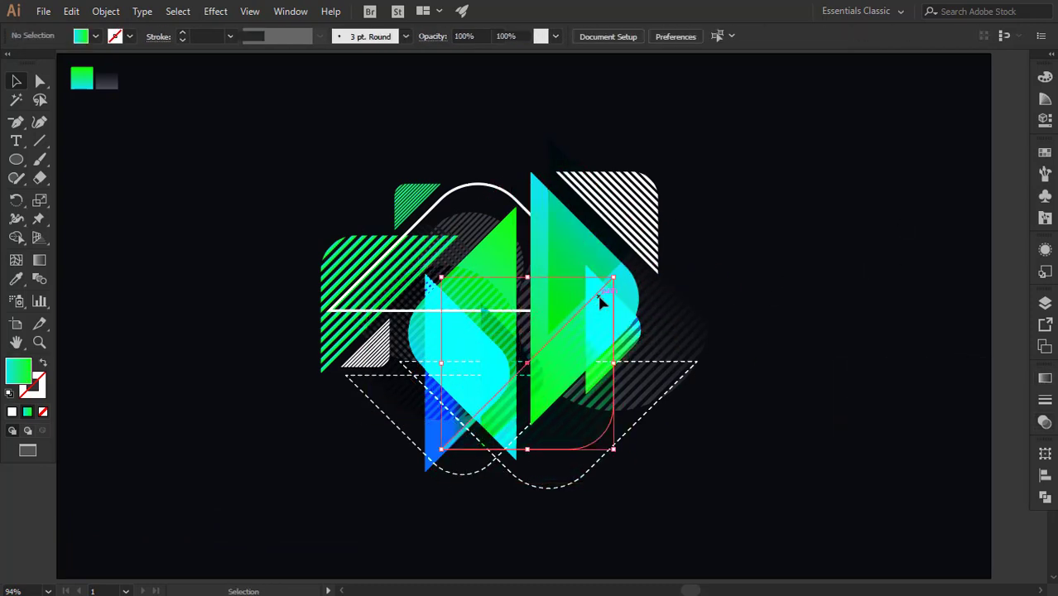
drag(601, 301, 659, 288)
key(ctrl+shift+a)
key(ctrl+shift+a)
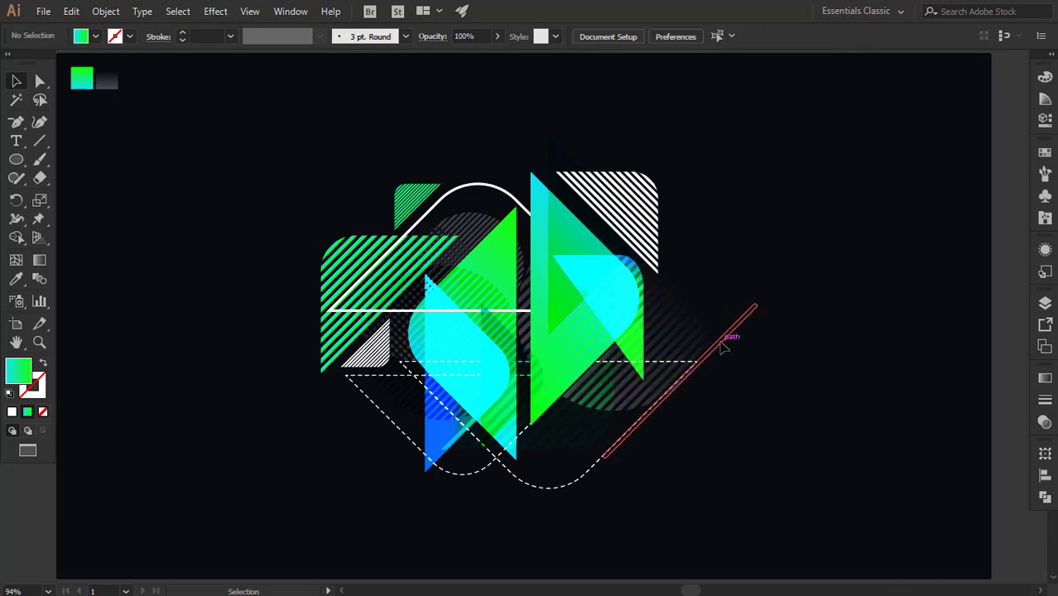
Step: Draw a circle over the artwork's left side with the Ellipse tool
drag(16, 159, 58, 179)
click(86, 196)
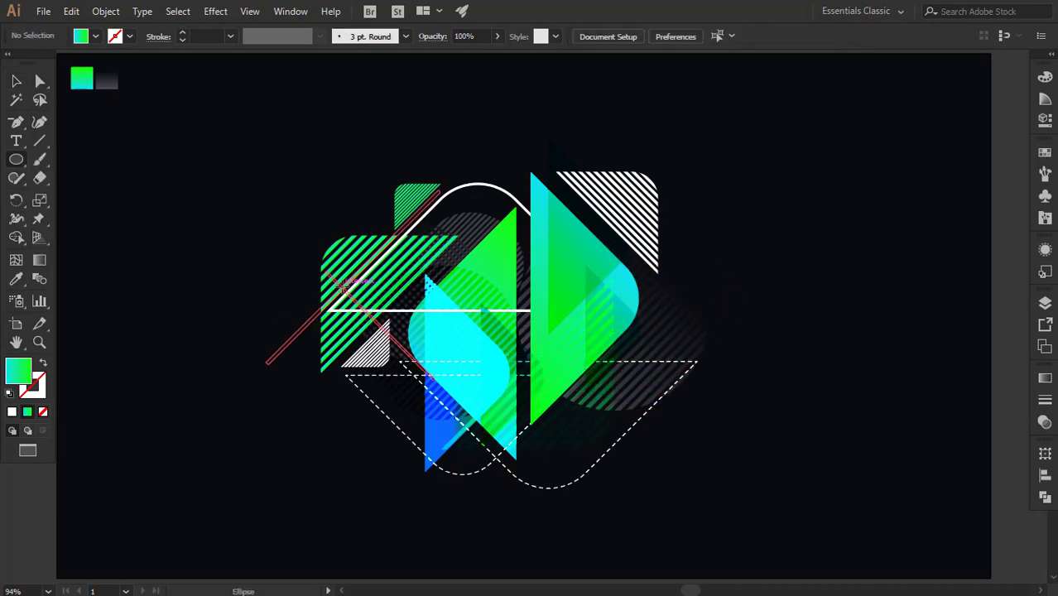
drag(342, 287, 452, 396)
key(v)
Step: Set the circle to Multiply blending and move it onto the upper-right striped shape
click(1045, 421)
click(886, 395)
click(886, 230)
click(918, 395)
click(885, 138)
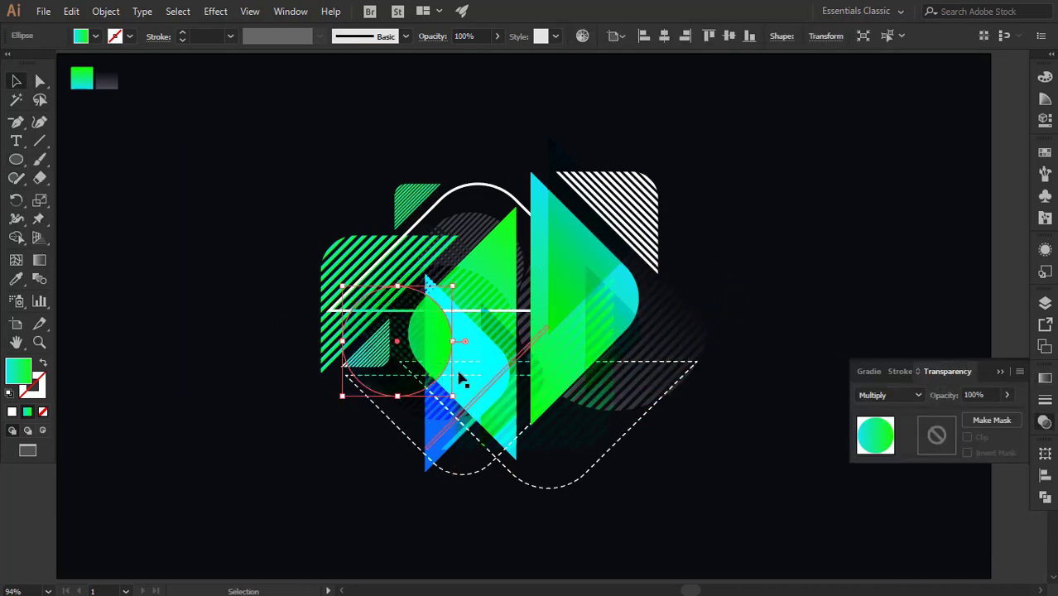
mouse_move(431, 357)
mouse_down()
mouse_move(672, 294)
mouse_move(660, 190)
mouse_up()
key(ctrl+shift+a)
Step: Change the circle's blending to Color Dodge and shift it down-right
click(897, 397)
click(885, 213)
key(Escape)
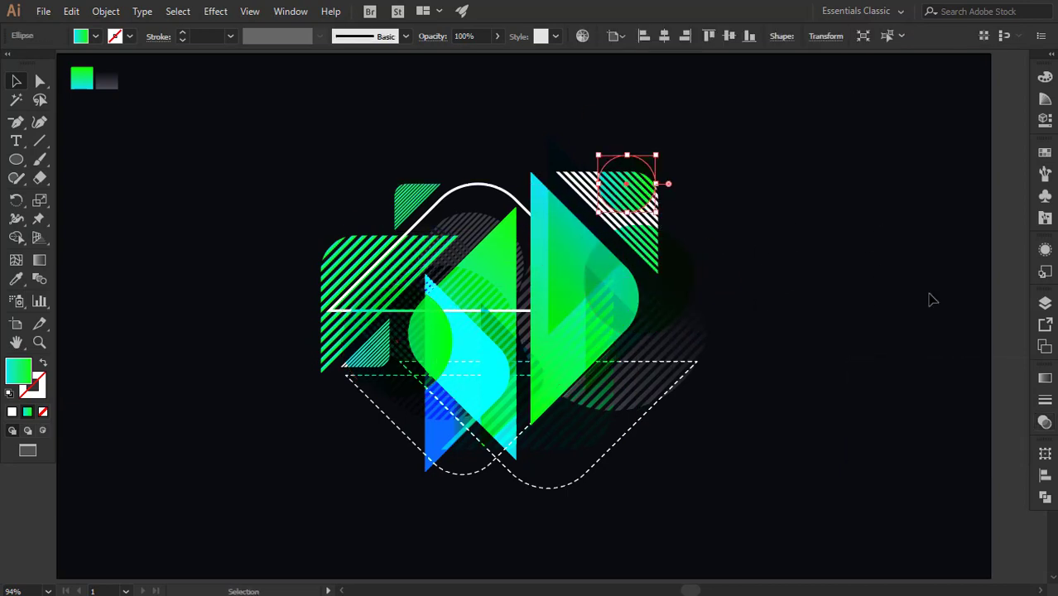
drag(548, 334, 717, 301)
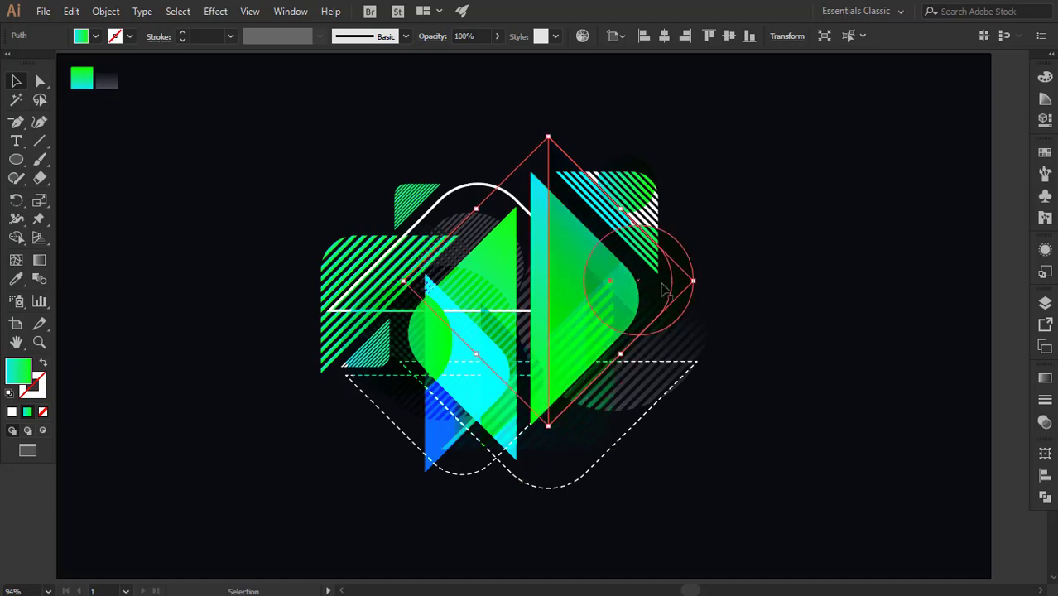
key(ctrl+shift+a)
Step: Rotate the diamond path and place a blended circle on the white arch
click(717, 302)
drag(732, 402, 637, 448)
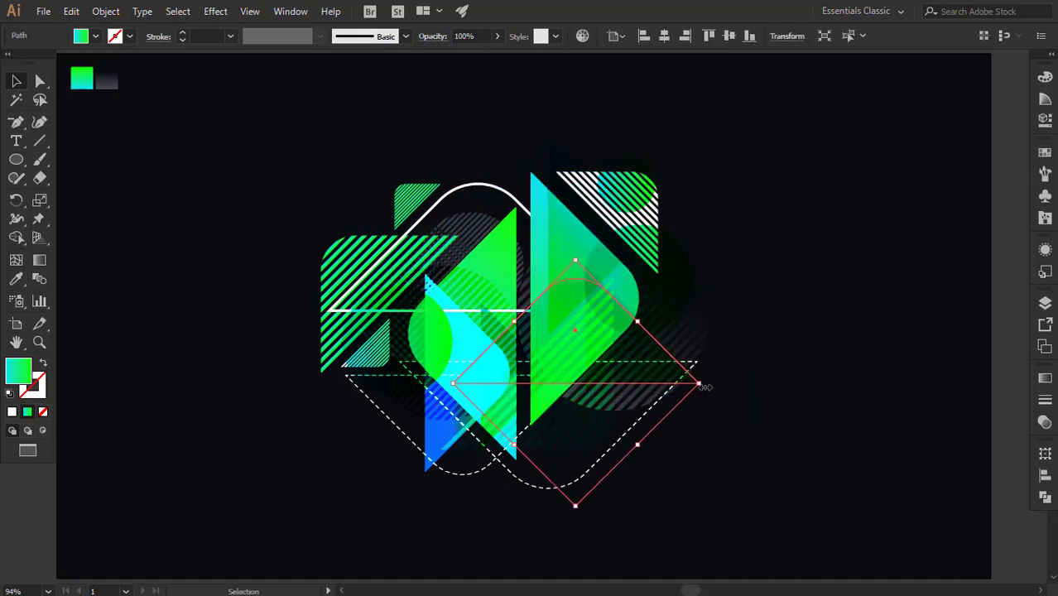
click(684, 265)
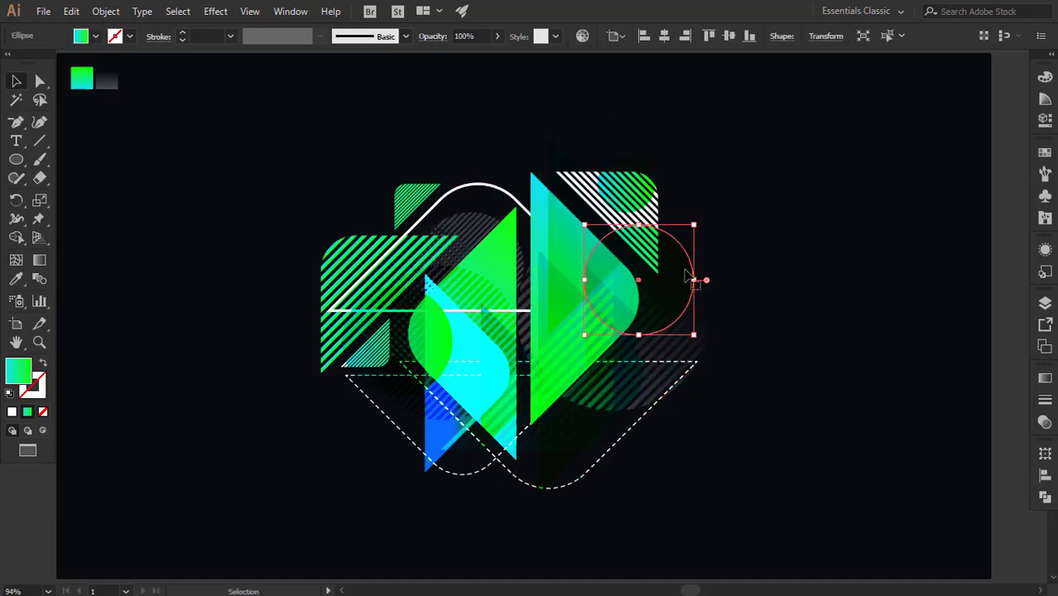
drag(684, 265, 503, 248)
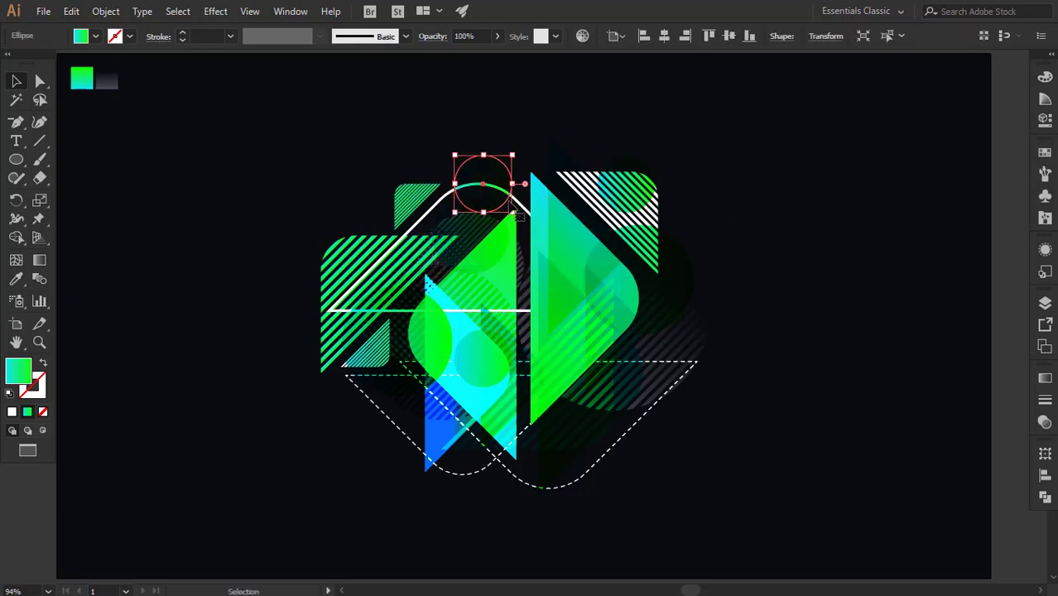
drag(620, 203, 540, 226)
Step: Review the arch circle's gradient and transparency settings
click(13, 411)
click(1045, 377)
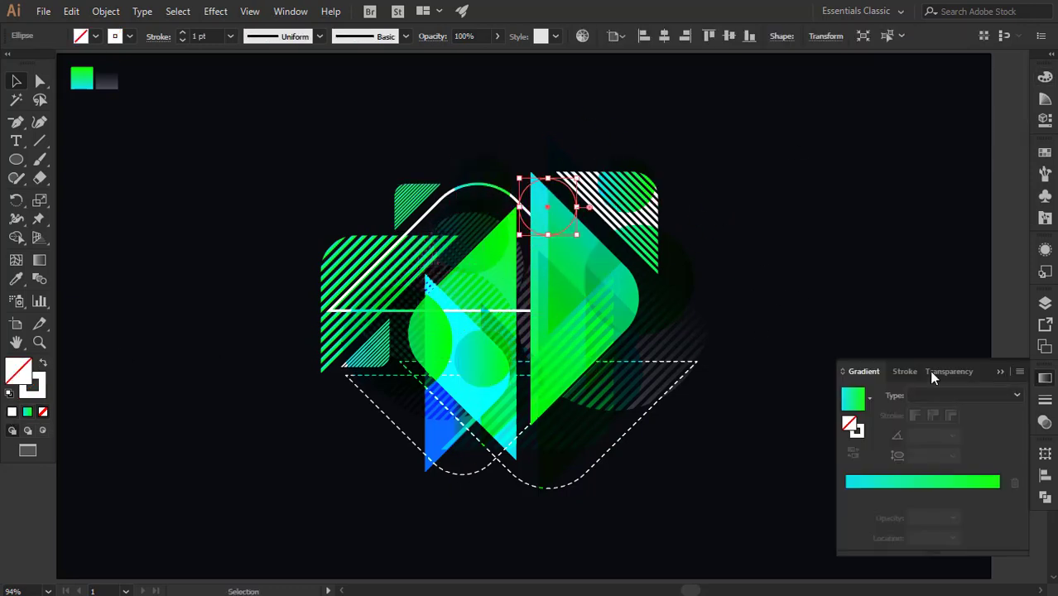
click(948, 371)
click(534, 238)
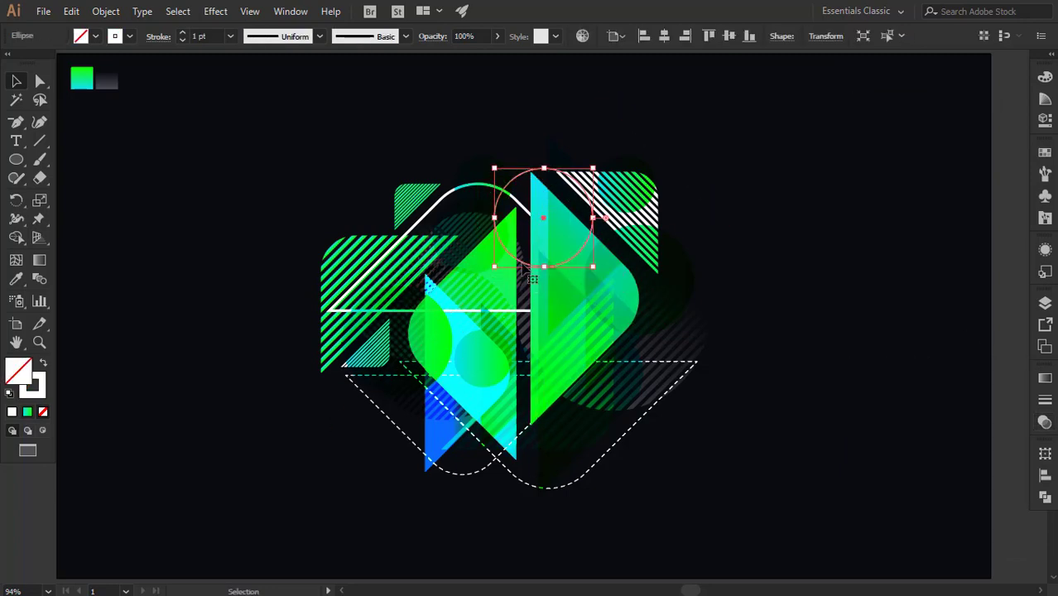
click(824, 224)
click(440, 183)
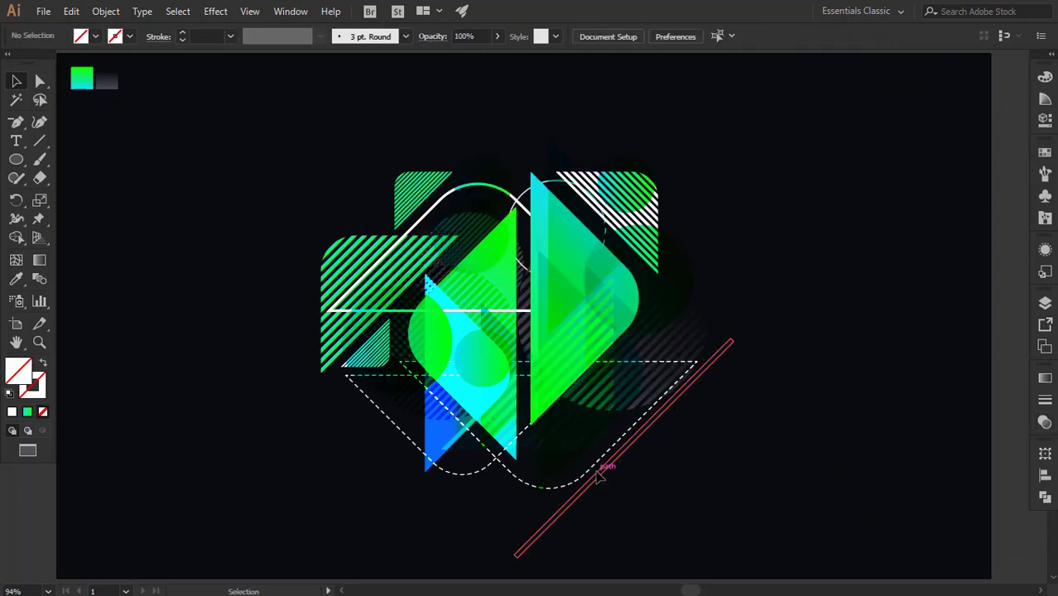
Step: Duplicate the dashed path right, give it the dark style, then enlarge and rotate it
drag(602, 472, 726, 472)
key(i)
click(108, 83)
key(v)
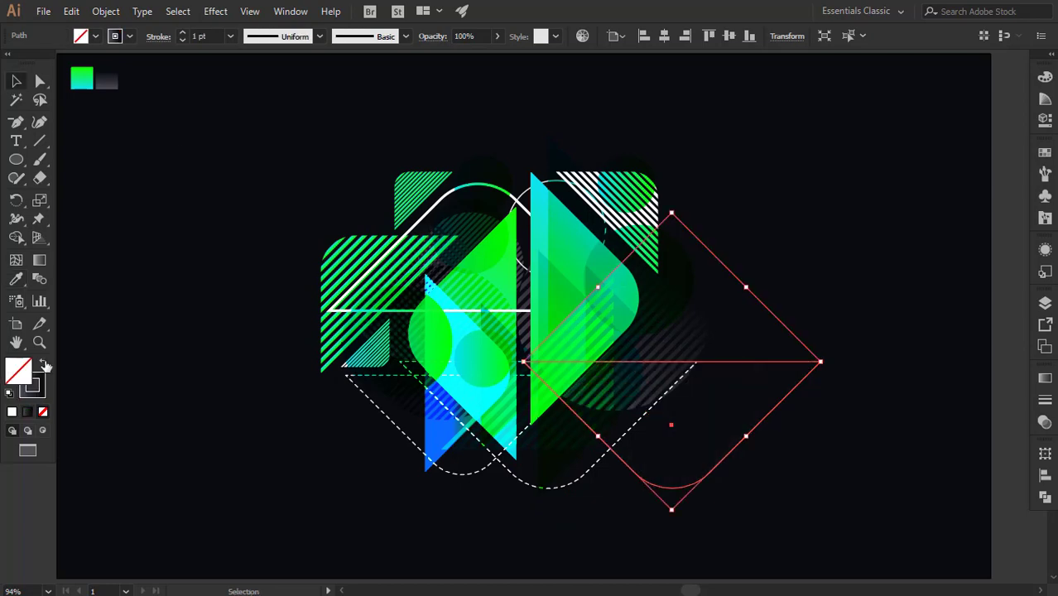
click(158, 36)
drag(743, 403, 690, 455)
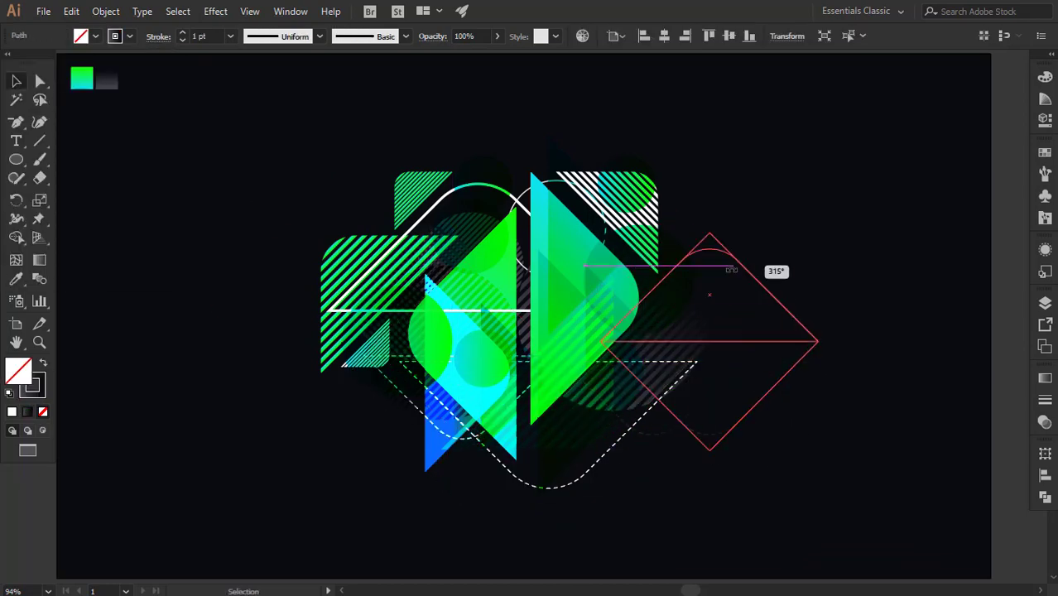
click(777, 283)
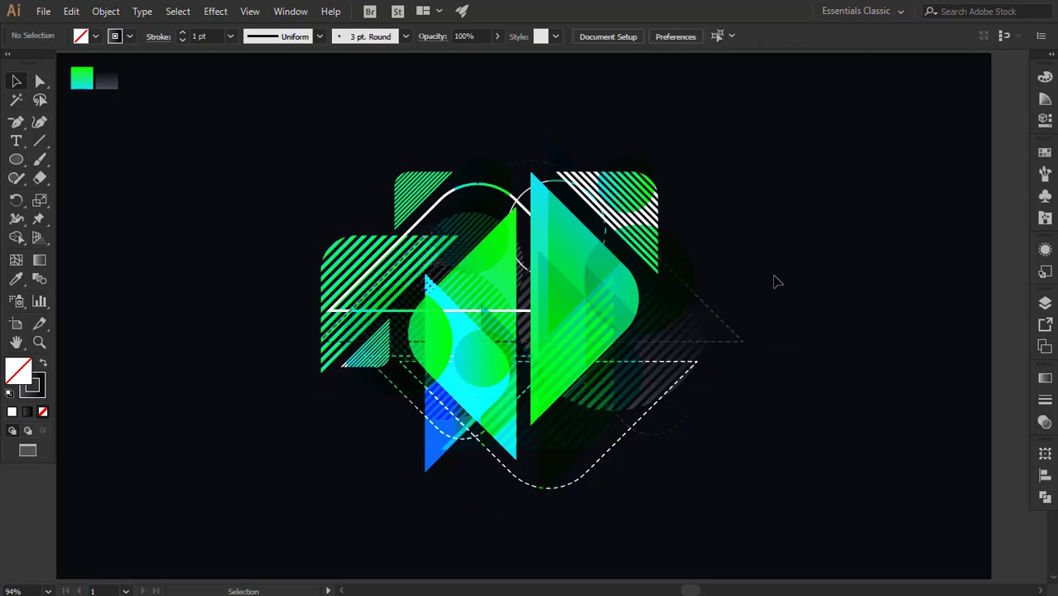
Step: Resize the triangle path on the left and send it to the back
drag(701, 414, 490, 377)
click(352, 348)
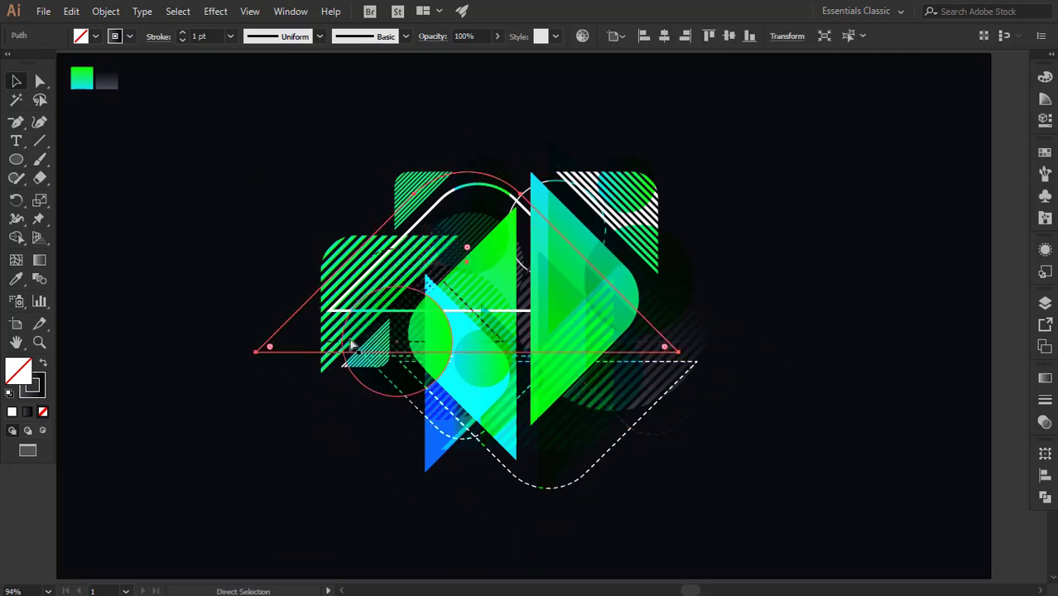
mouse_move(372, 420)
mouse_down()
mouse_move(507, 432)
mouse_move(385, 408)
mouse_up()
right_click(385, 420)
click(616, 404)
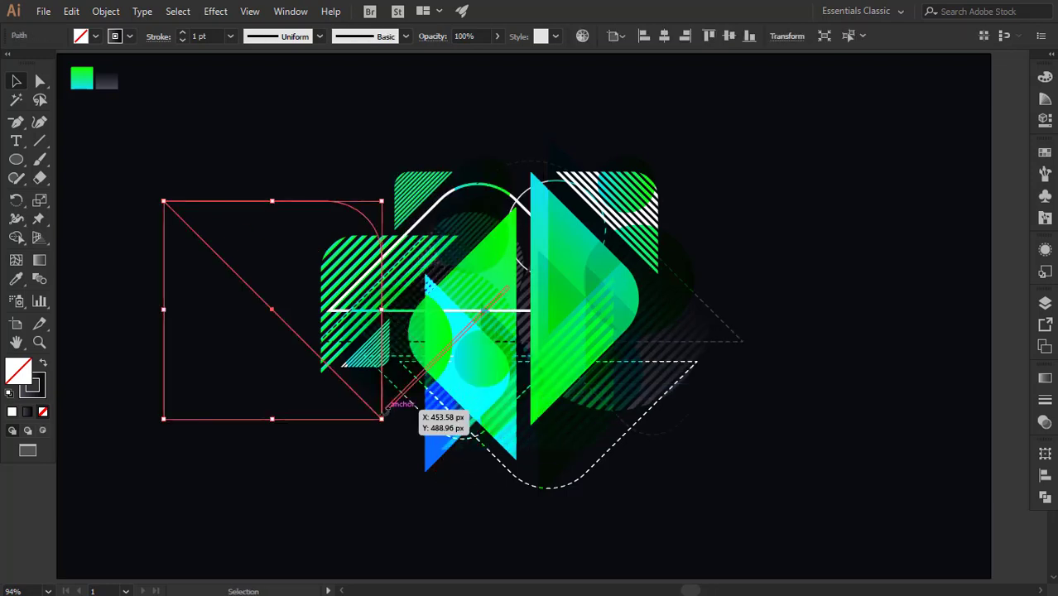
Step: Apply a gradient to the outline and resize the angled path above the striped shape
click(37, 388)
click(1045, 377)
click(303, 208)
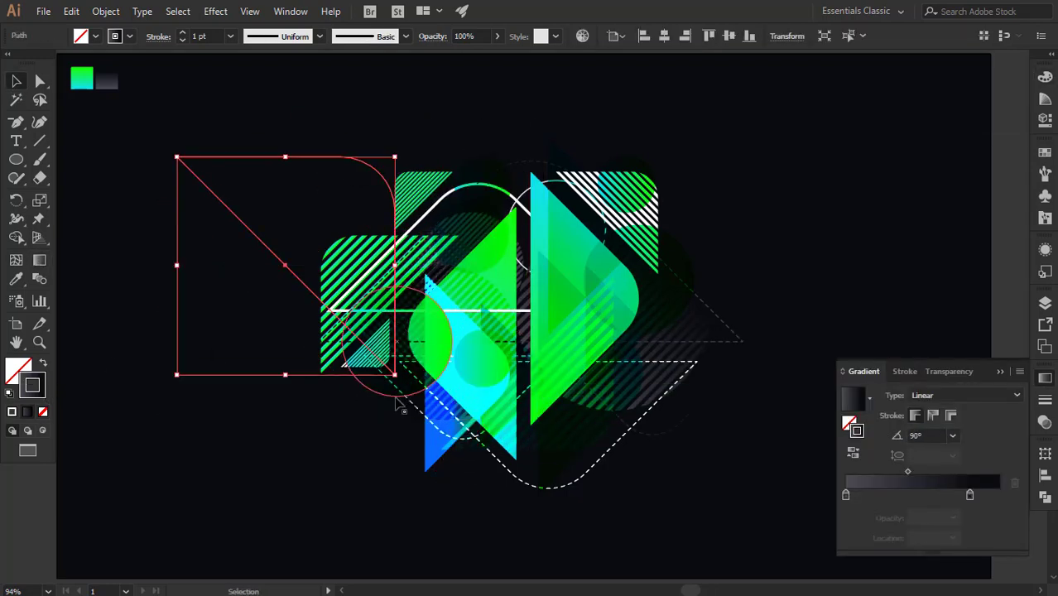
drag(272, 200, 282, 203)
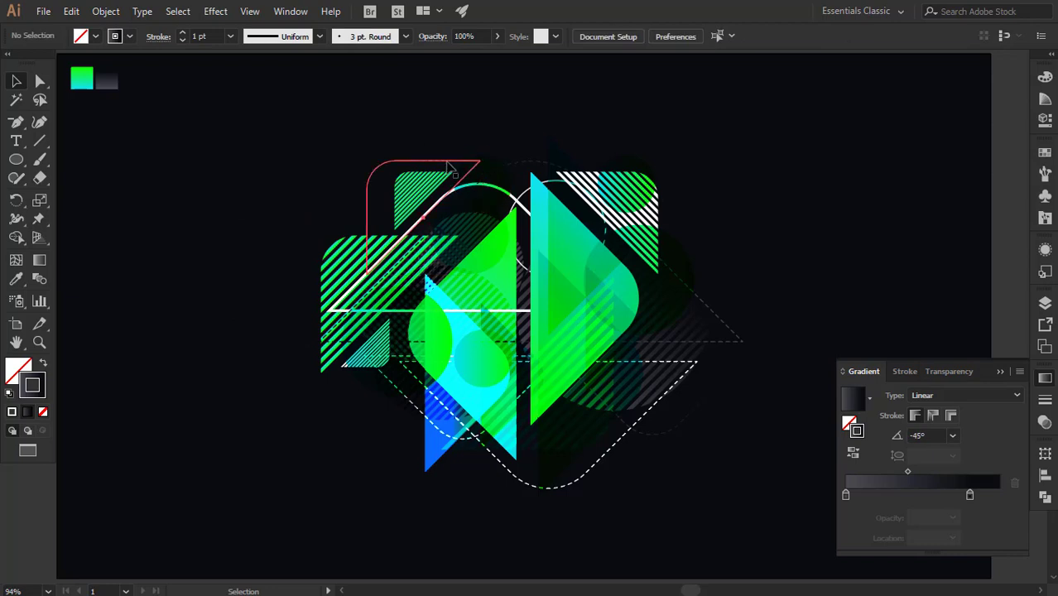
click(1000, 372)
Step: Fill the circle with a radial Blue Sky gradient fading out from white
key(v)
key(period)
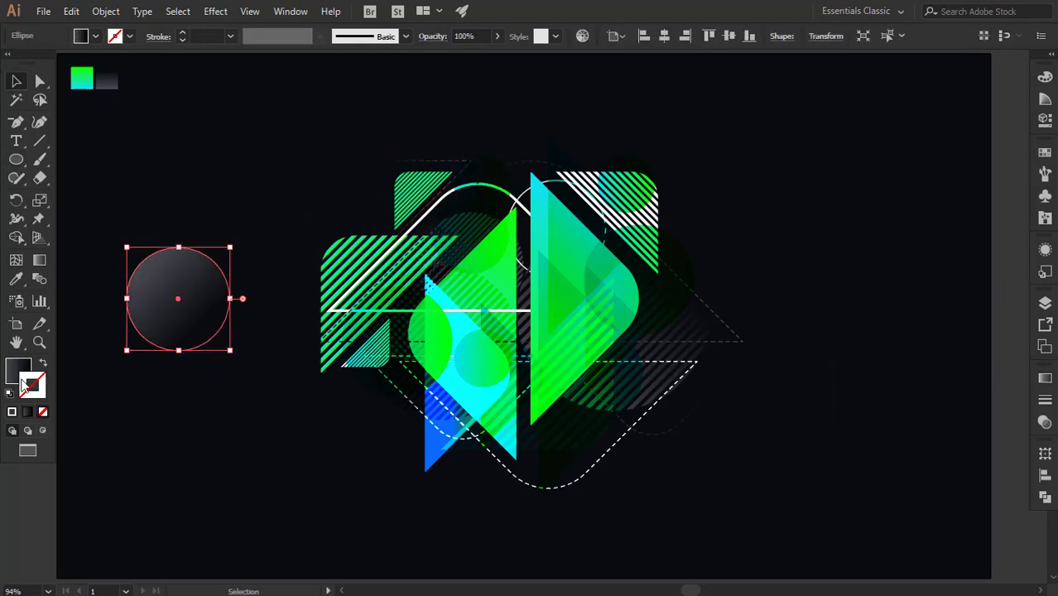
key(ctrl+F9)
click(869, 398)
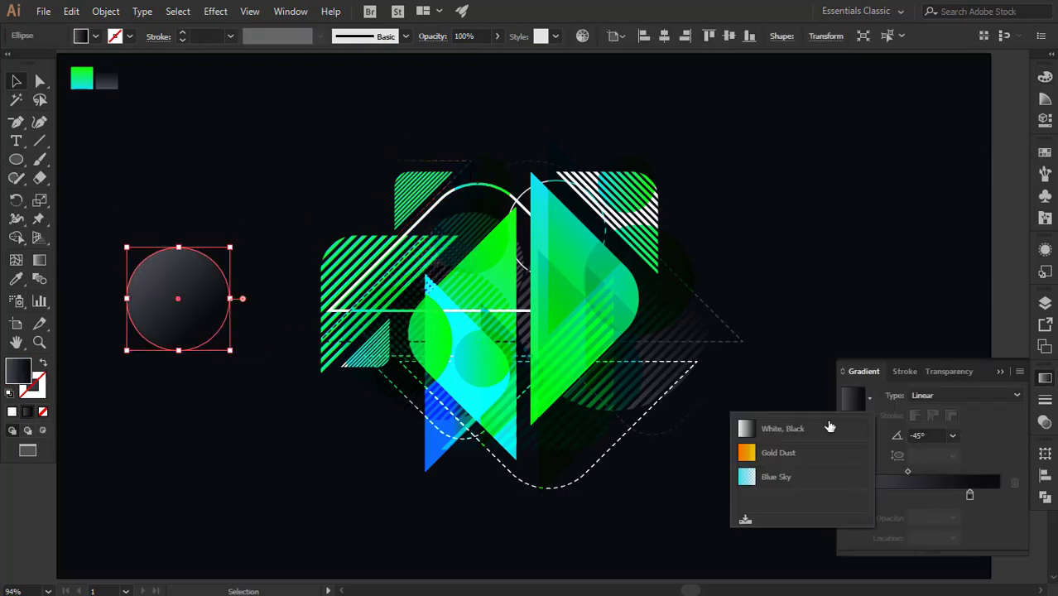
click(786, 477)
click(938, 429)
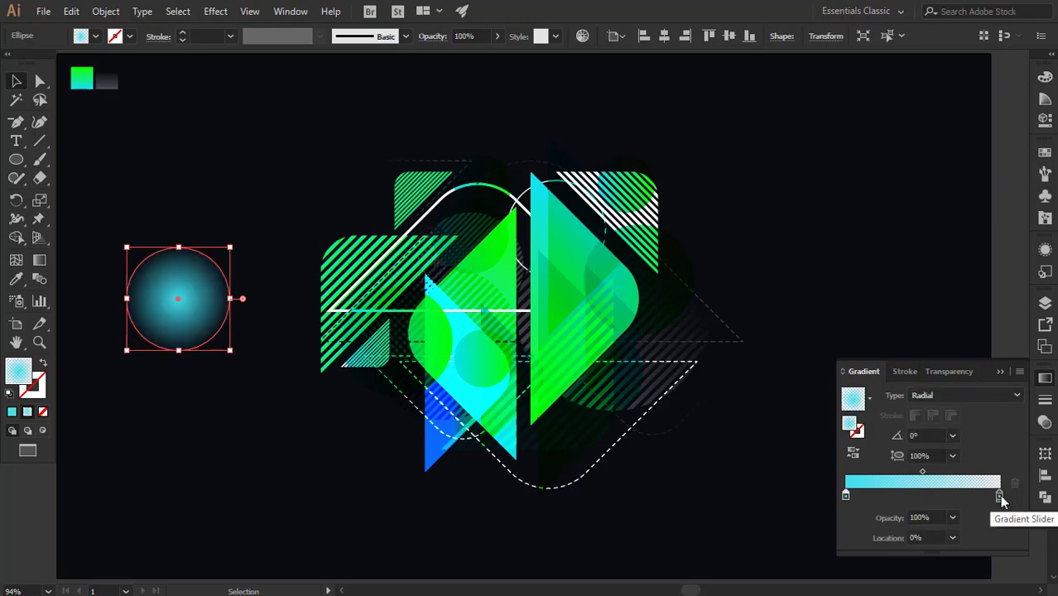
double_click(846, 495)
click(821, 428)
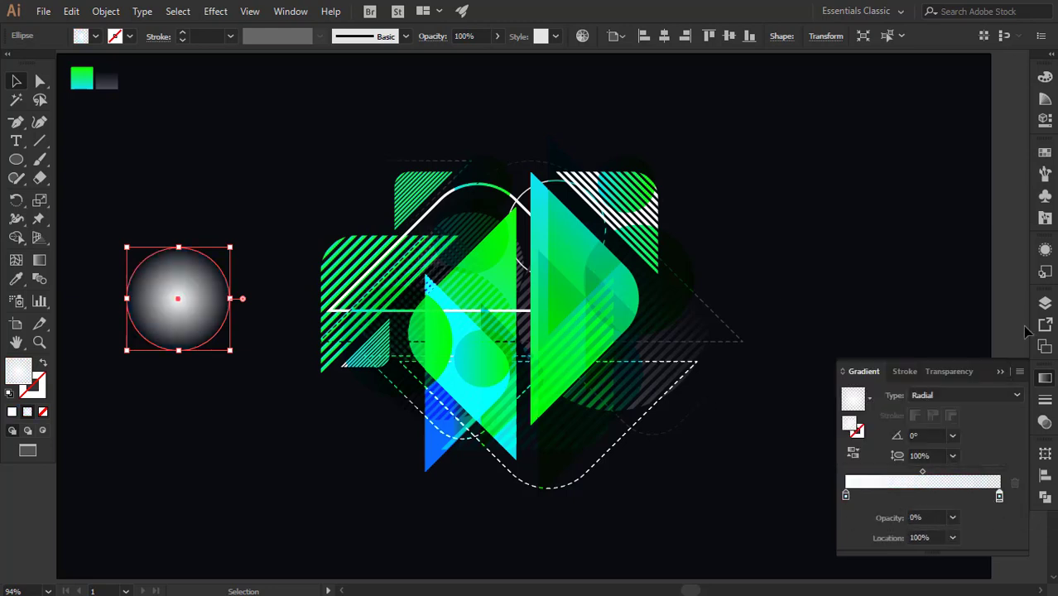
Step: Re-aim the radial gradient from the circle's centre and move the glow onto the artwork
key(g)
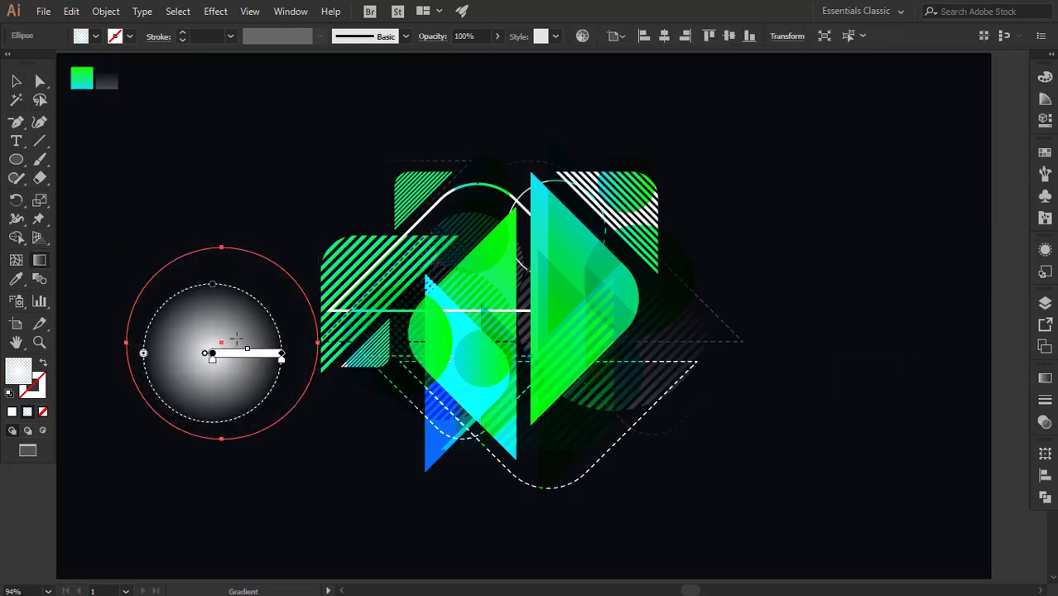
drag(224, 350, 153, 296)
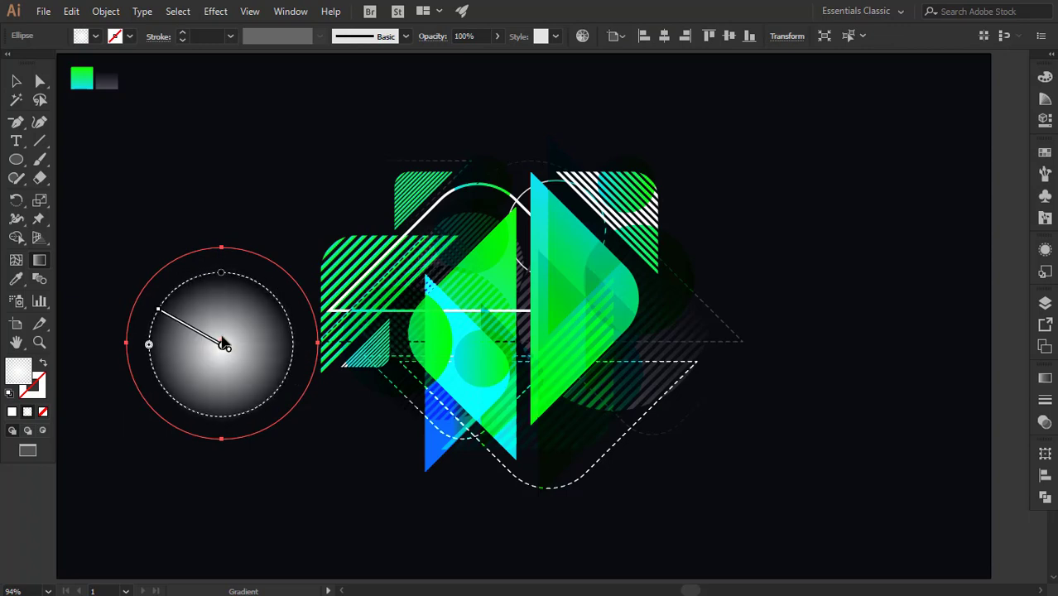
key(v)
drag(221, 342, 607, 236)
mouse_move(551, 160)
mouse_down()
mouse_move(642, 269)
mouse_move(609, 270)
mouse_move(422, 369)
mouse_up()
Step: Blend the glow circle with Lighten and position it over the right-hand shape
click(1045, 423)
click(890, 395)
click(886, 141)
click(890, 395)
click(885, 179)
drag(646, 269, 652, 302)
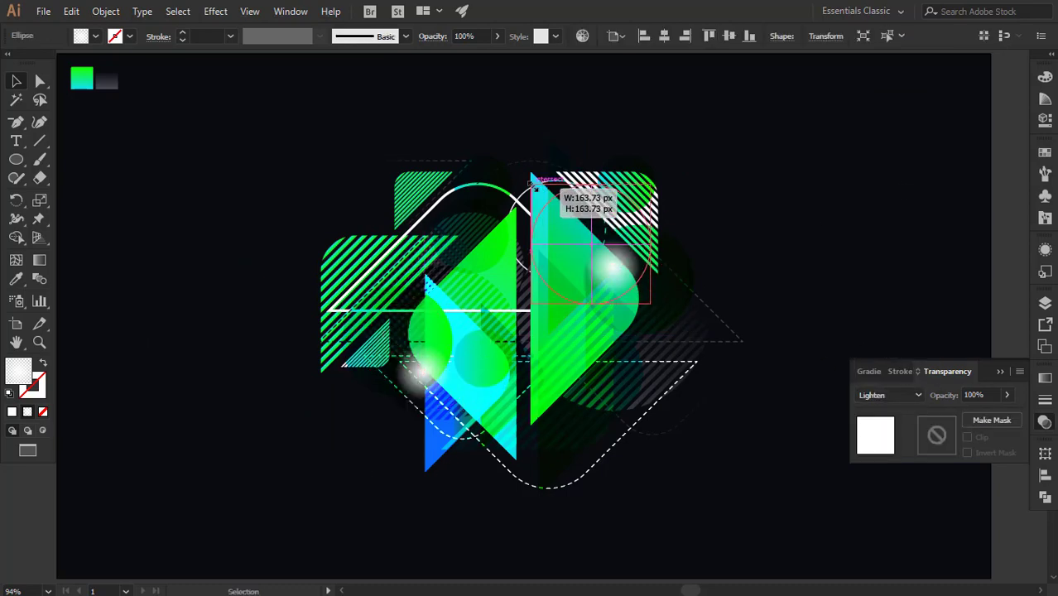
click(832, 272)
Step: Make the top-left striped shape's stripes white and bring it to the front
double_click(422, 198)
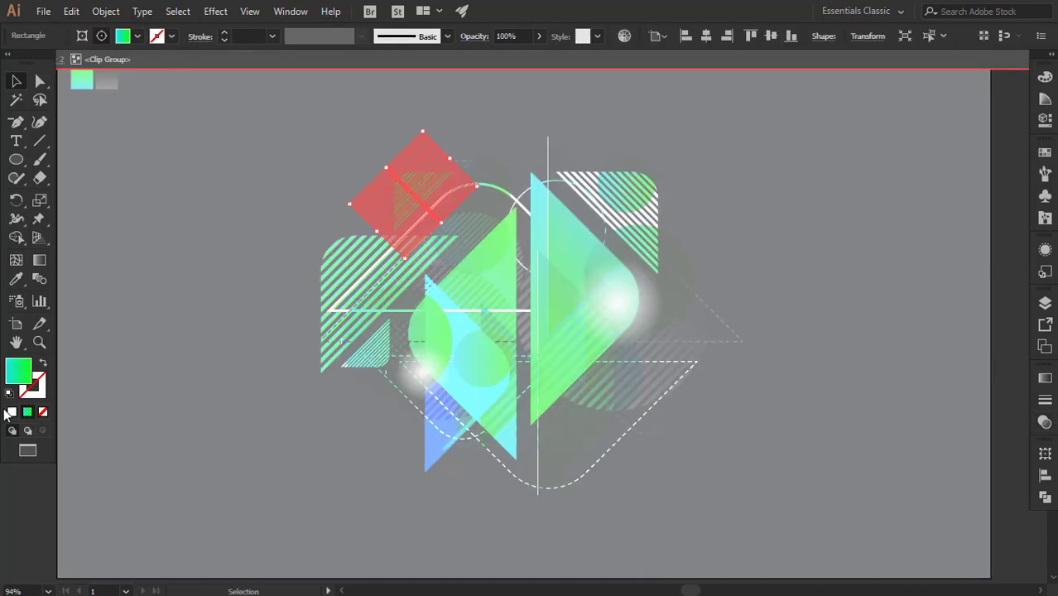
click(957, 161)
click(389, 306)
right_click(406, 331)
click(546, 433)
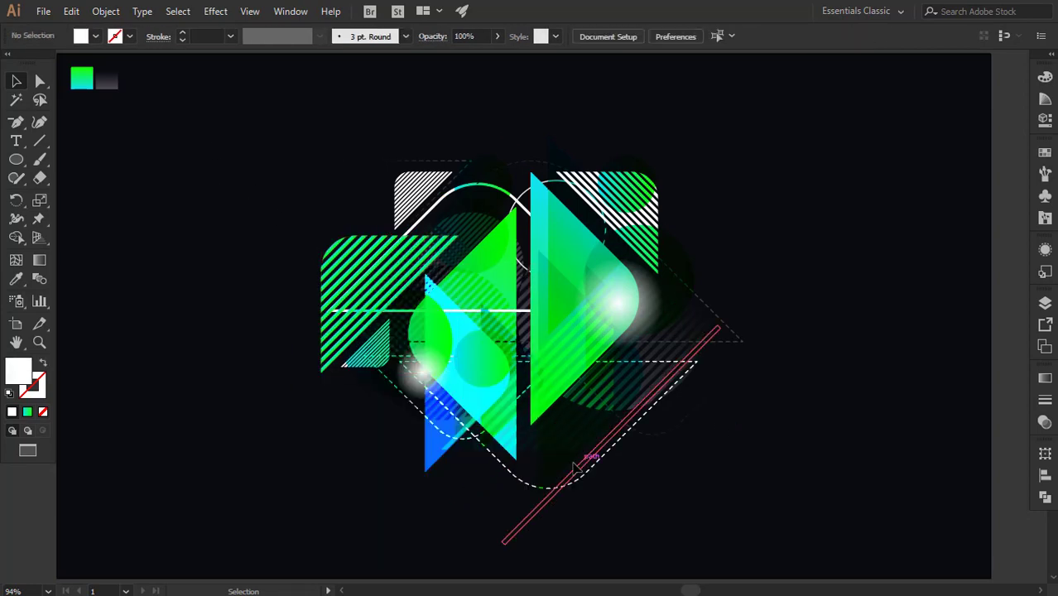
Step: Copy, rotate, shrink and reflect the gradient triangle into a small white logo at top right
click(580, 314)
drag(580, 315, 791, 314)
mouse_move(801, 431)
mouse_down()
mouse_move(925, 296)
mouse_move(868, 337)
mouse_up()
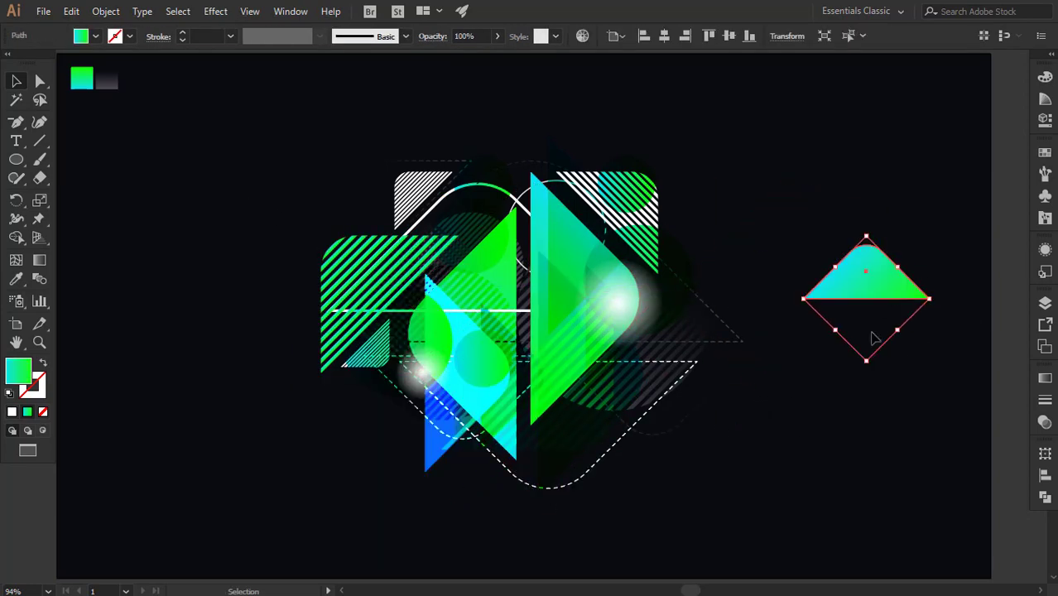
mouse_move(828, 273)
mouse_down()
mouse_move(869, 311)
mouse_move(869, 349)
mouse_up()
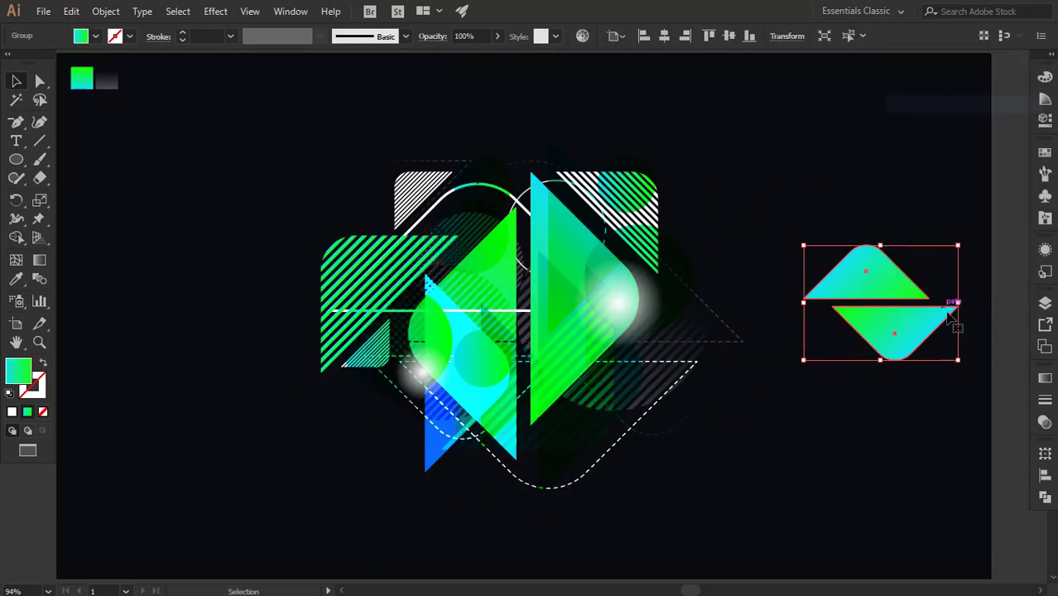
mouse_move(959, 360)
mouse_down()
mouse_move(861, 288)
mouse_move(945, 101)
mouse_up()
Step: Enlarge the central diamond outline and reposition it around the artwork
click(547, 469)
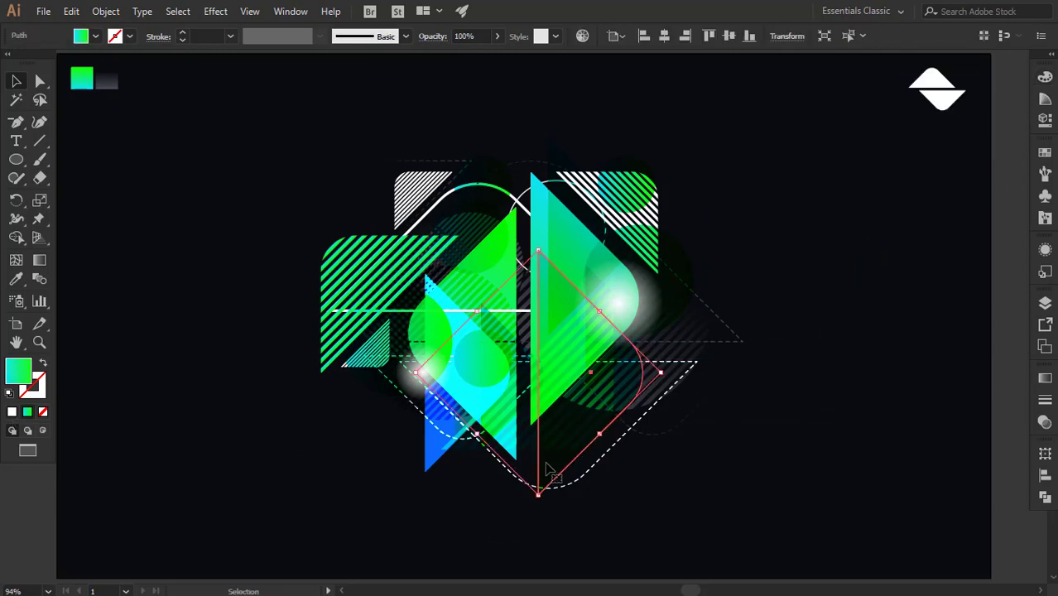
drag(556, 460, 376, 389)
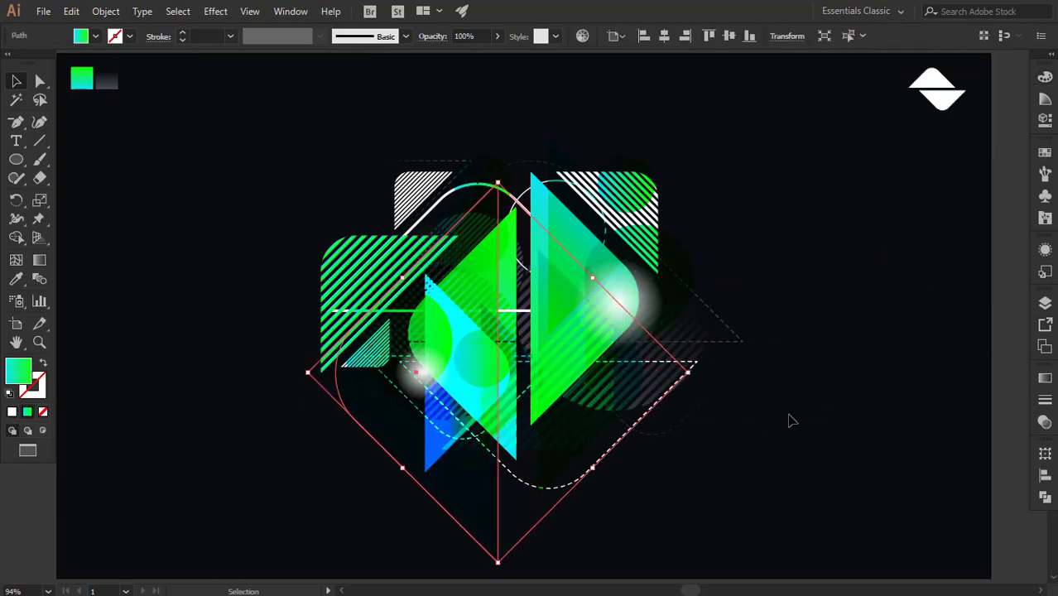
mouse_move(789, 420)
mouse_down()
mouse_move(500, 538)
mouse_move(236, 123)
mouse_up()
right_click(569, 331)
click(300, 269)
Step: Draw a white vertical line down the left side and adjust its stroke
drag(80, 147, 82, 528)
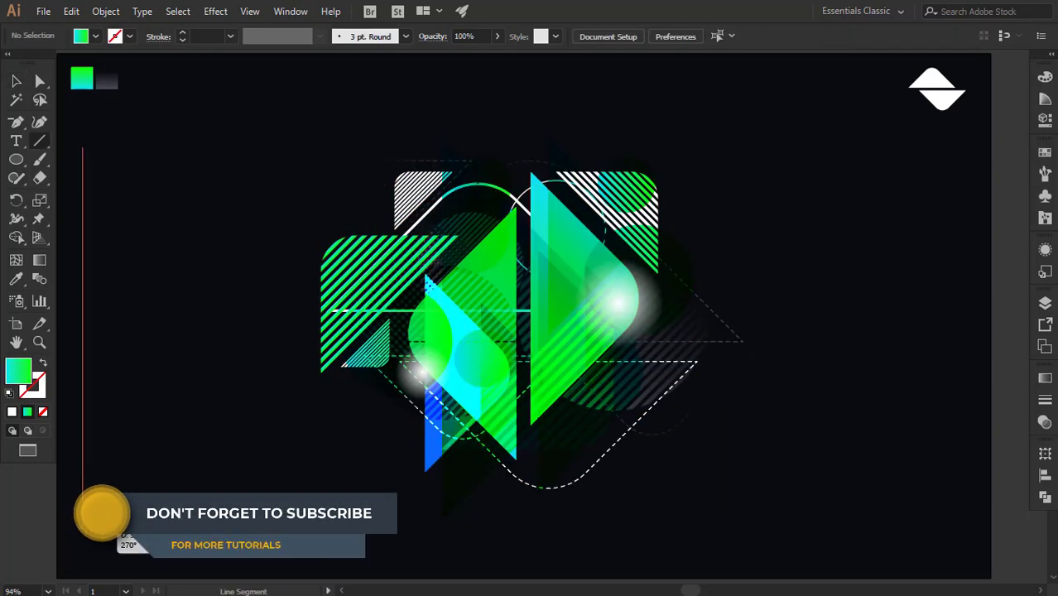
key(v)
click(155, 36)
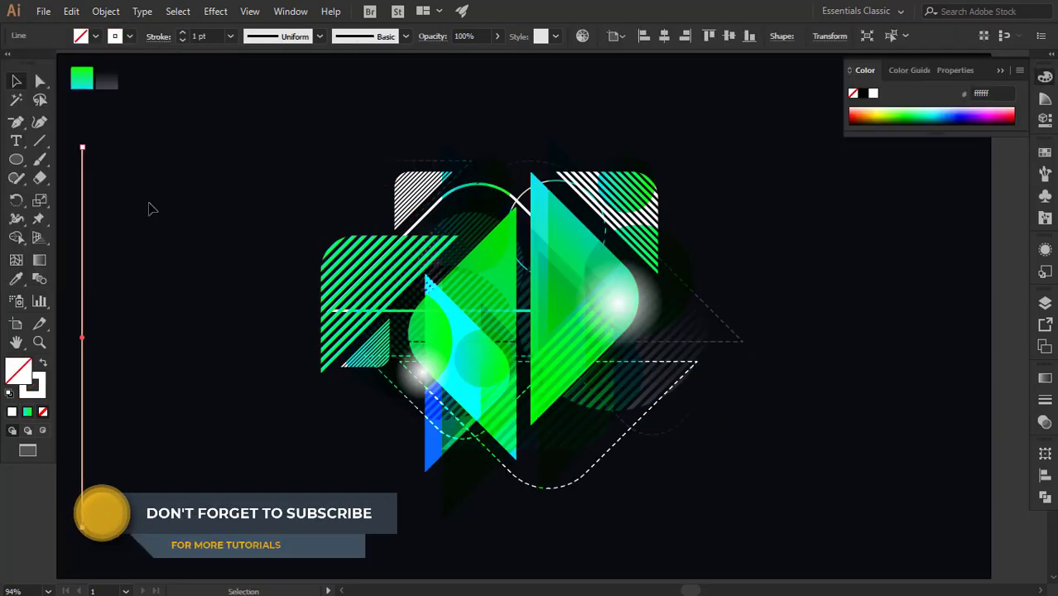
click(186, 361)
Step: Add a row of three small white dots at the bottom centre
mouse_move(437, 557)
mouse_down()
mouse_move(453, 559)
mouse_move(432, 566)
mouse_move(523, 560)
mouse_up()
key(shift+x)
key(v)
key(ctrl+d)
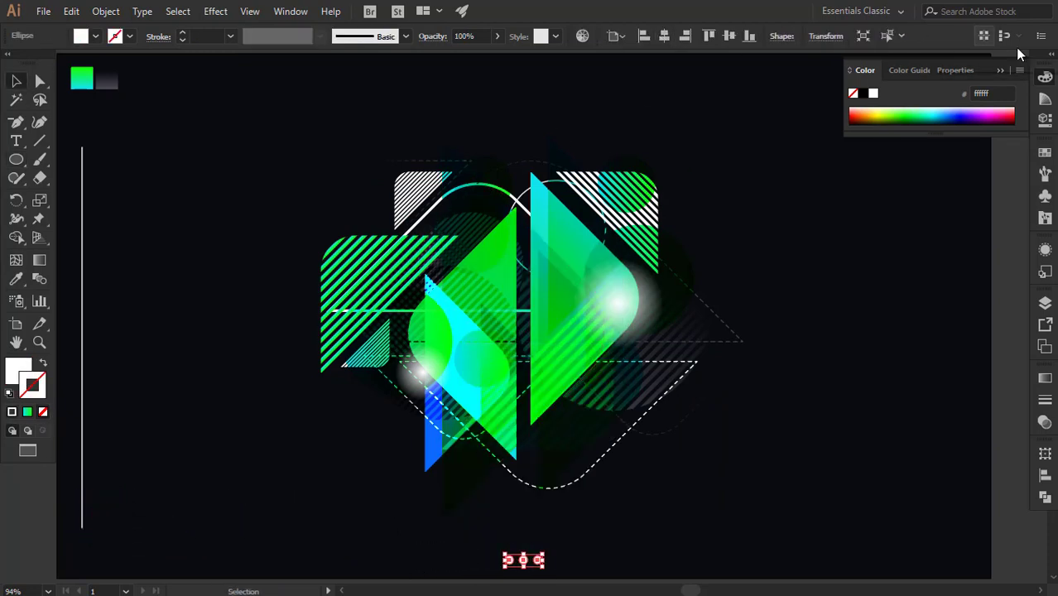
click(64, 111)
click(1044, 303)
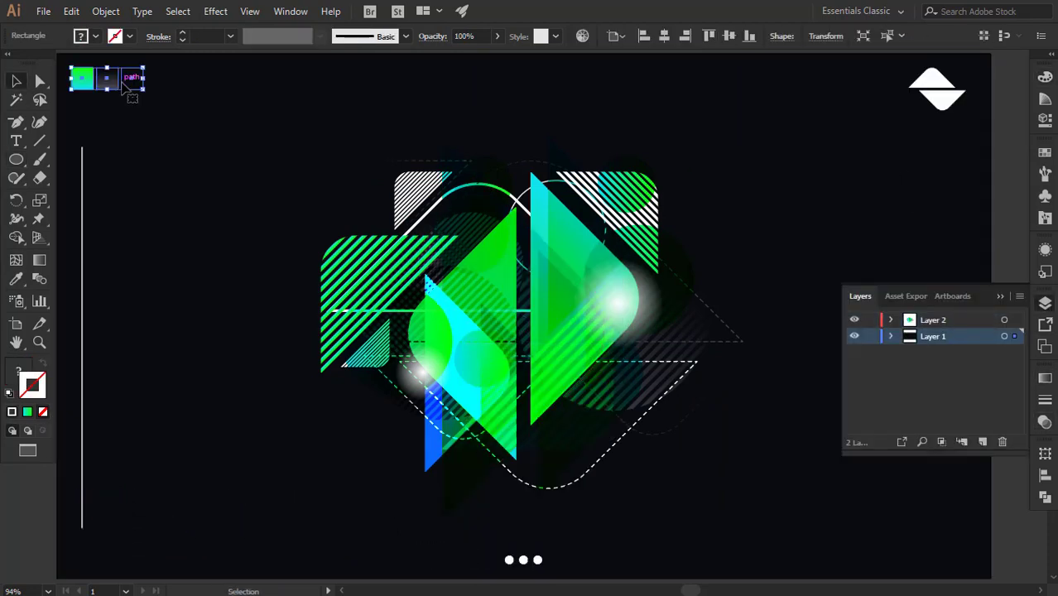
click(1045, 303)
Step: Draw a thin green gradient bar at the bottom right
drag(16, 159, 94, 163)
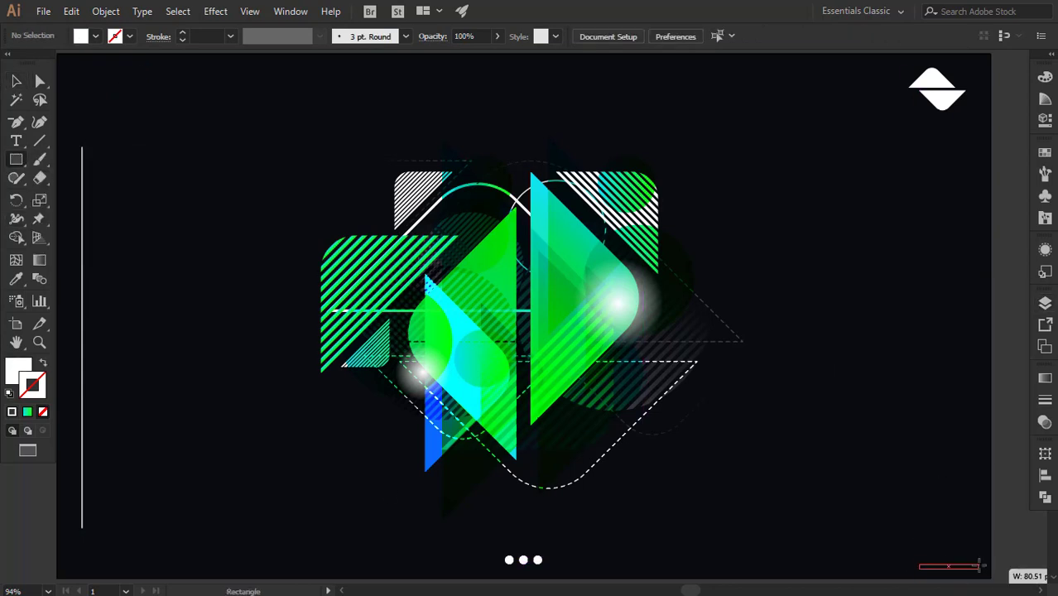
drag(979, 564, 966, 565)
key(i)
click(588, 182)
key(v)
click(972, 489)
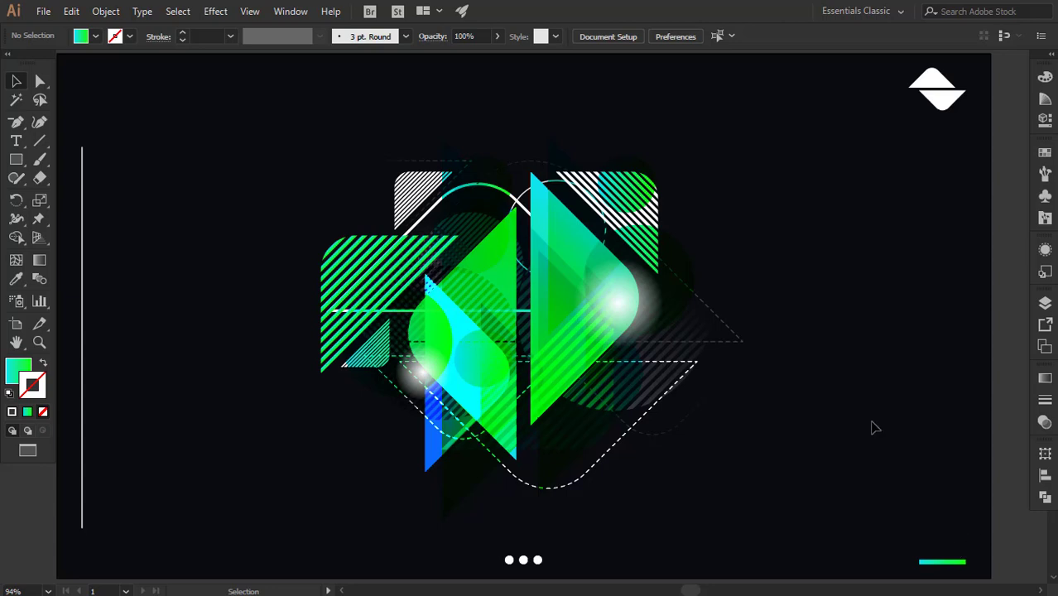
Step: Add a white '02' in Brandon Grotesque Thin just above the green bar
key(t)
click(875, 427)
text(b)
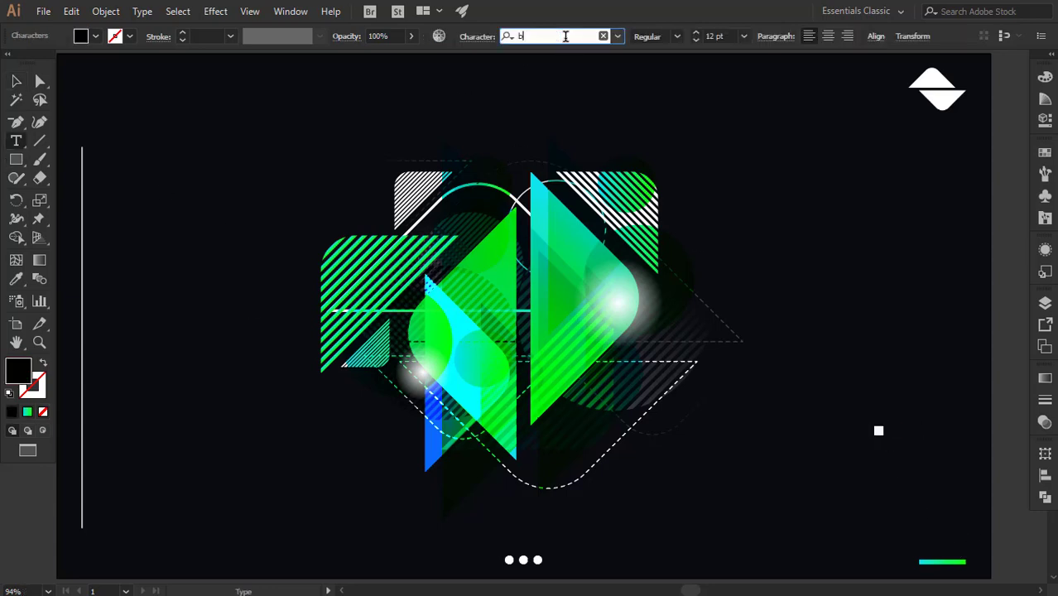
text(rand)
key(Return)
key(Escape)
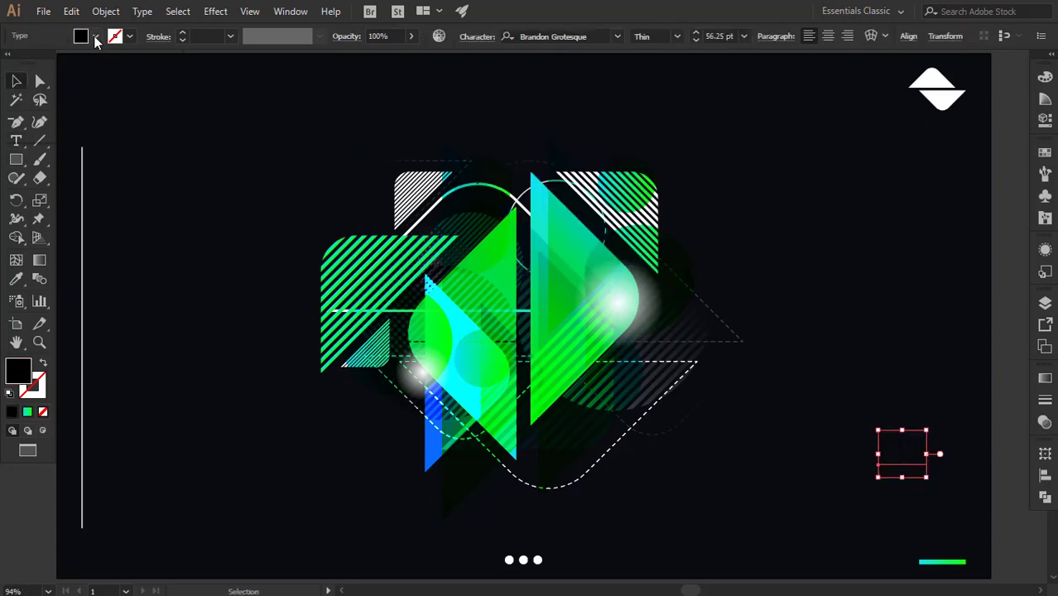
click(95, 35)
click(31, 65)
drag(903, 454, 948, 536)
click(930, 461)
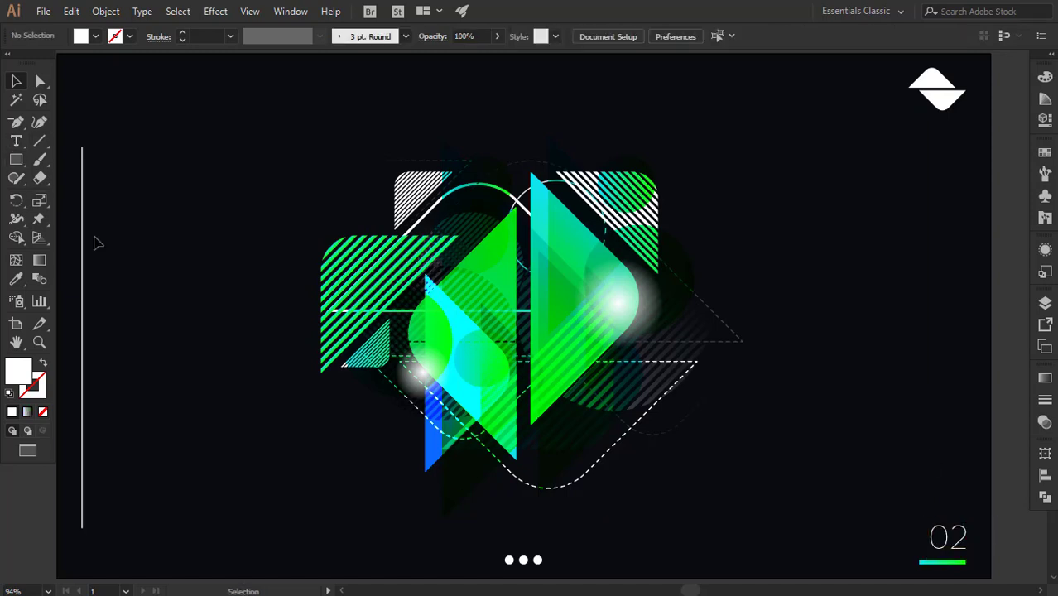
click(15, 81)
click(1045, 174)
Step: Paint white particle specks over the artwork with the Stipple Shading scatter brush
click(1045, 76)
key(shift+x)
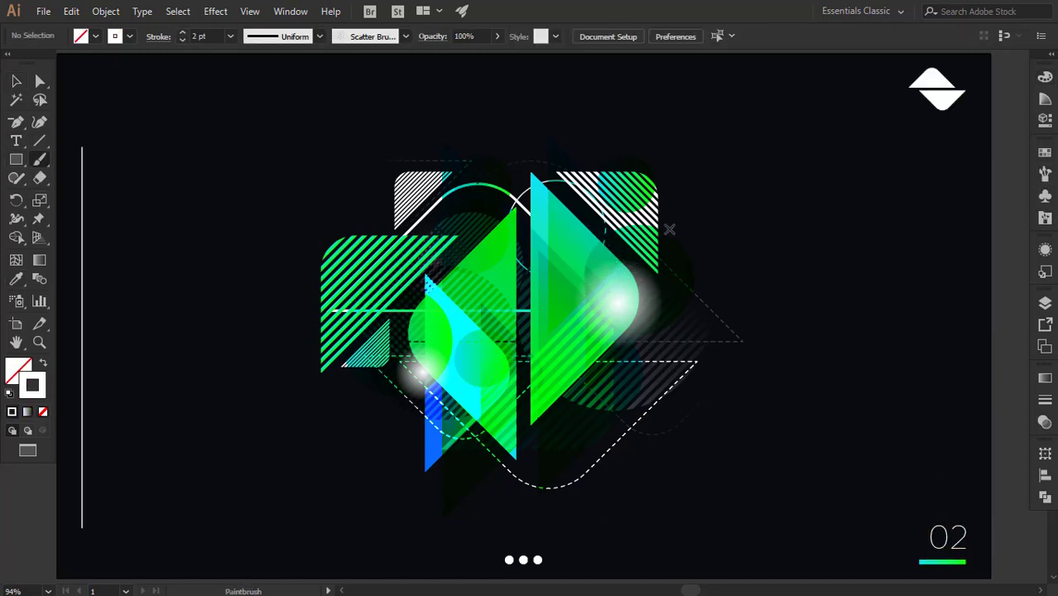
click(1046, 177)
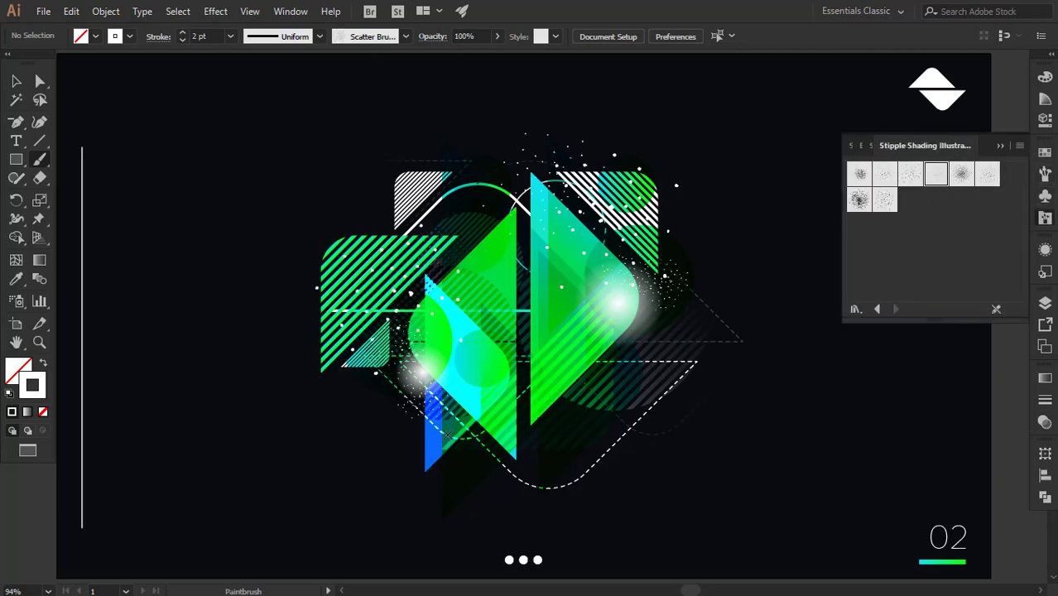
key(ctrl+a)
right_click(677, 253)
click(745, 389)
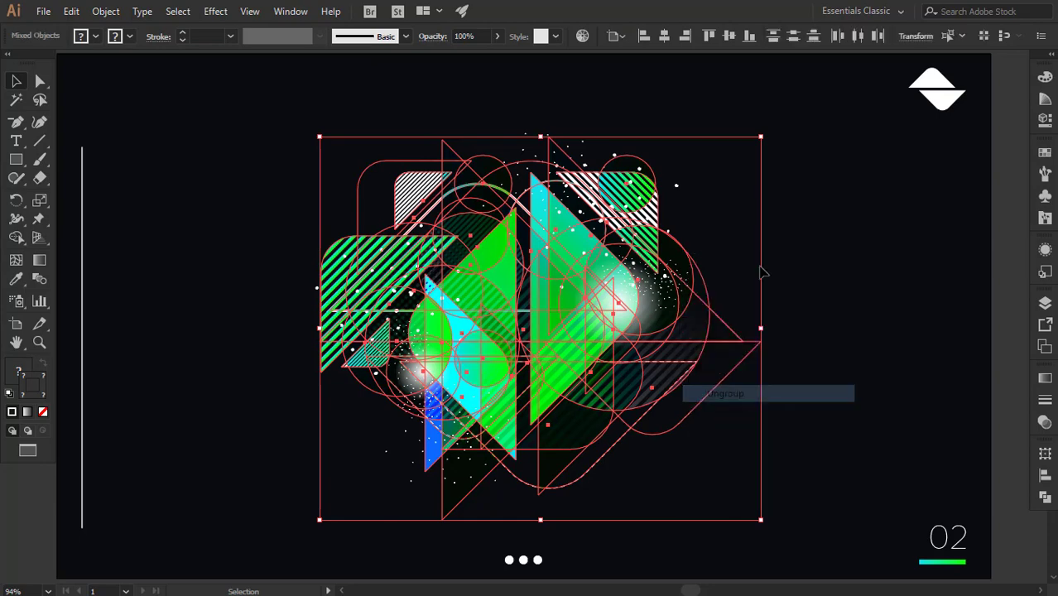
Step: Set the lower-left gradient circle's blend mode to Color Dodge
click(447, 377)
click(1045, 421)
click(886, 392)
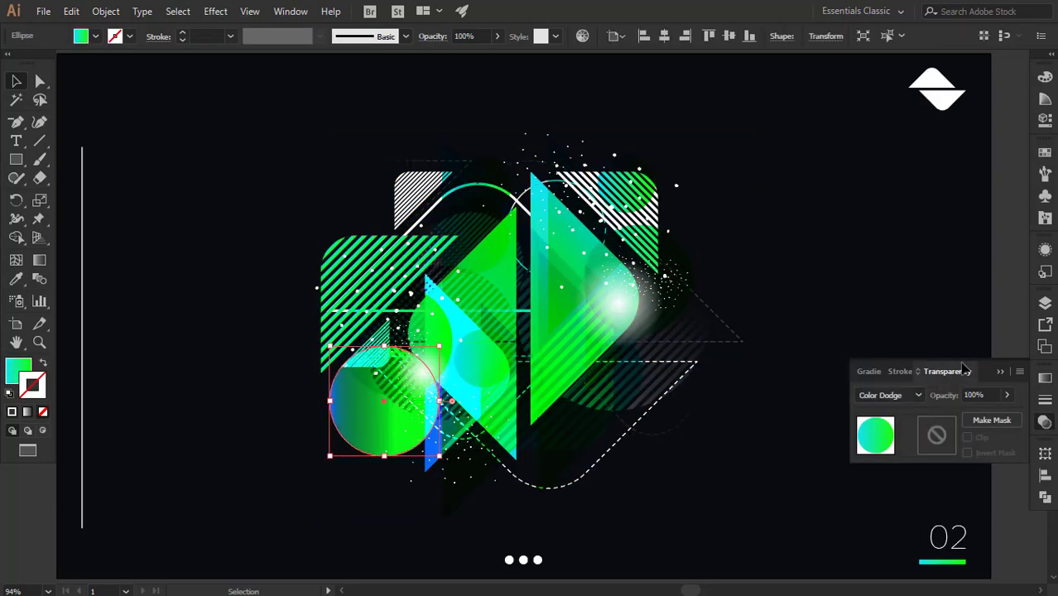
click(890, 220)
key(g)
key(F6)
Step: Move the gradient circle up onto the right-hand shapes and send it backward
click(15, 81)
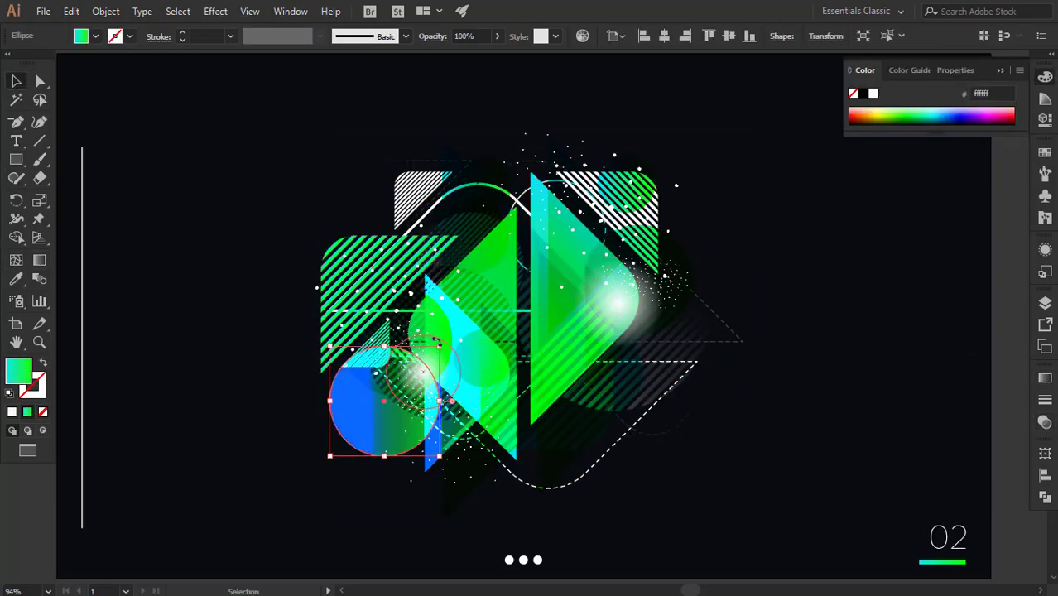
drag(366, 438, 588, 389)
right_click(588, 389)
click(746, 346)
key(ctrl+shift+a)
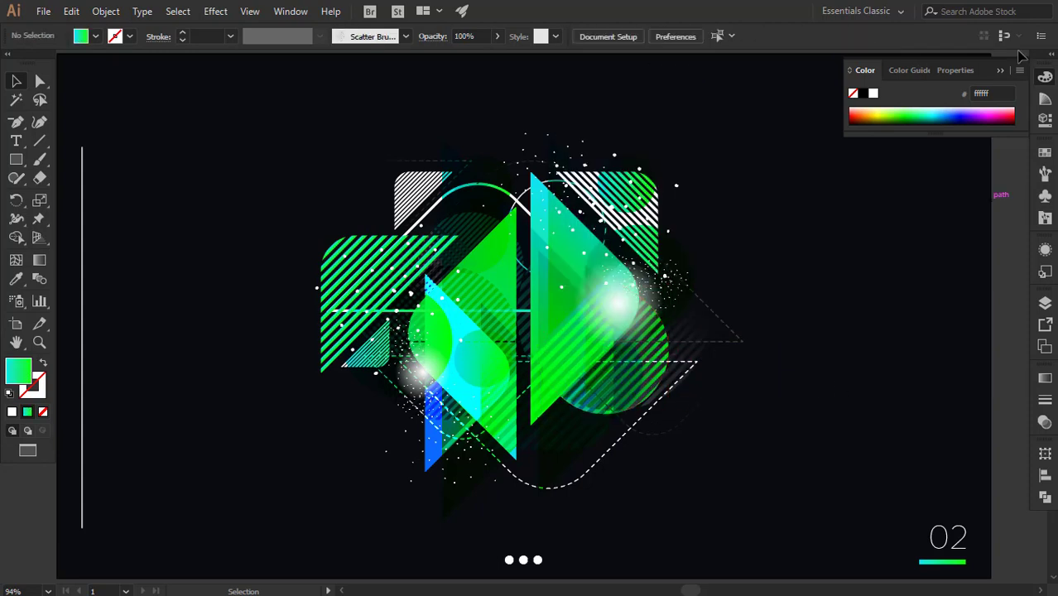
key(F6)
Step: Add a white Regular-style 'ABSTRACT BACKGROUND' title in the top-left corner
text(ta)
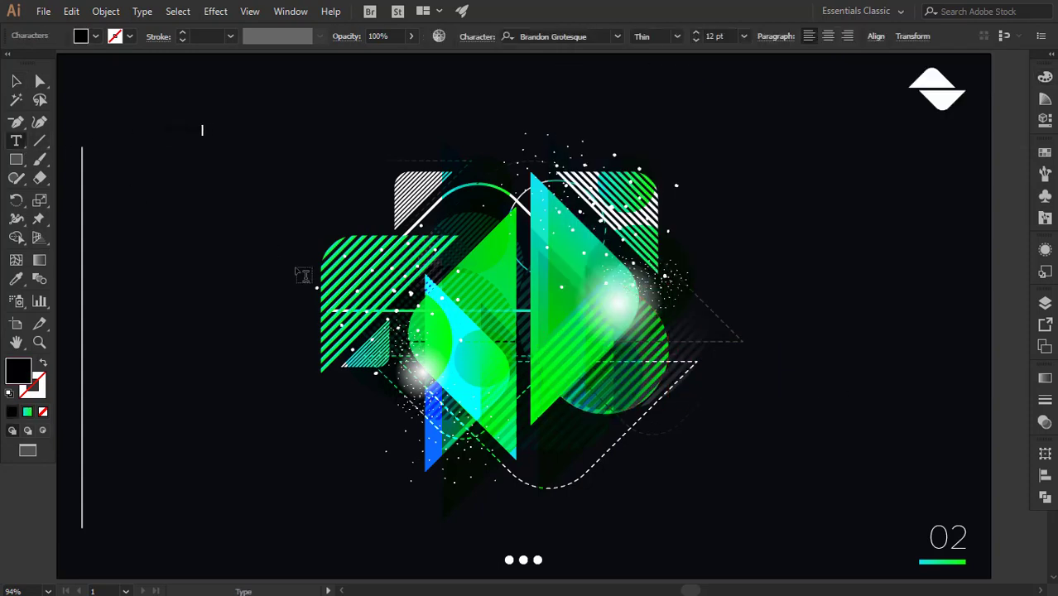
key(ctrl+a)
click(96, 36)
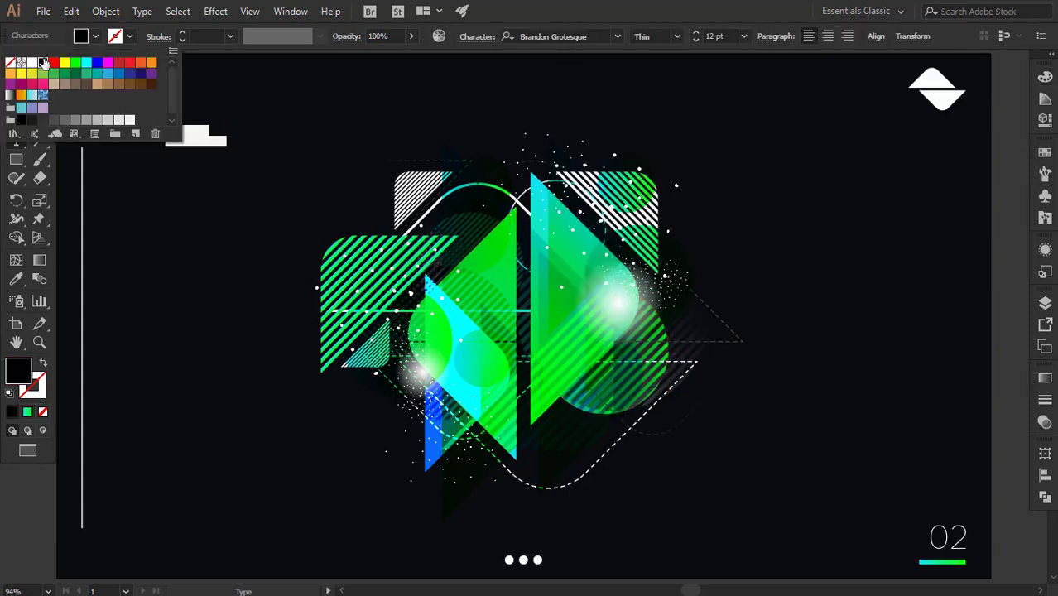
key(Escape)
click(680, 36)
click(662, 116)
drag(195, 135, 116, 97)
click(153, 118)
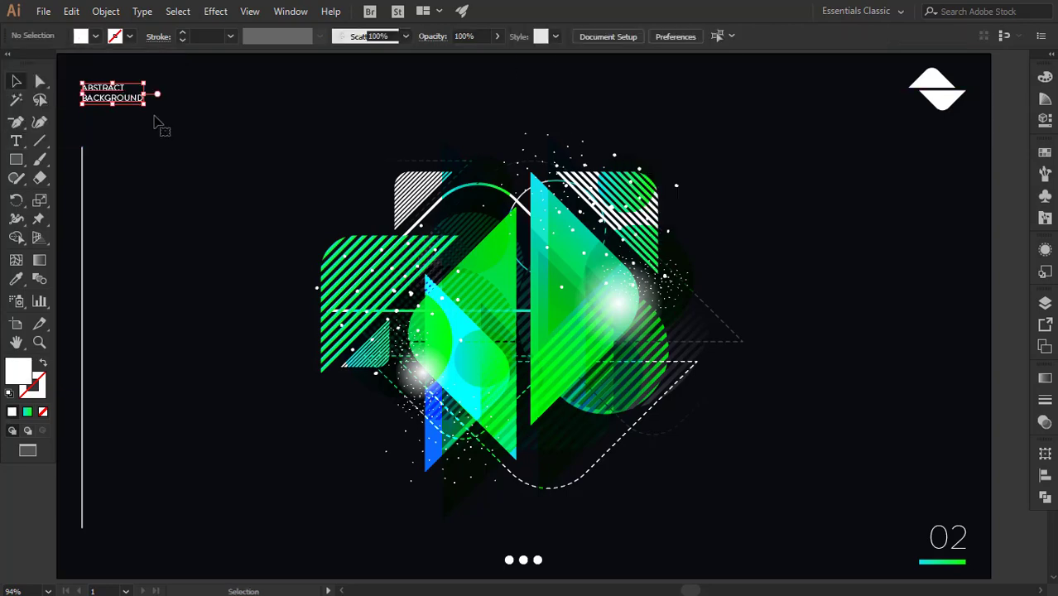
Step: Shorten the left vertical line so it starts below the title
click(82, 153)
drag(82, 147, 82, 221)
key(ctrl+shift+a)
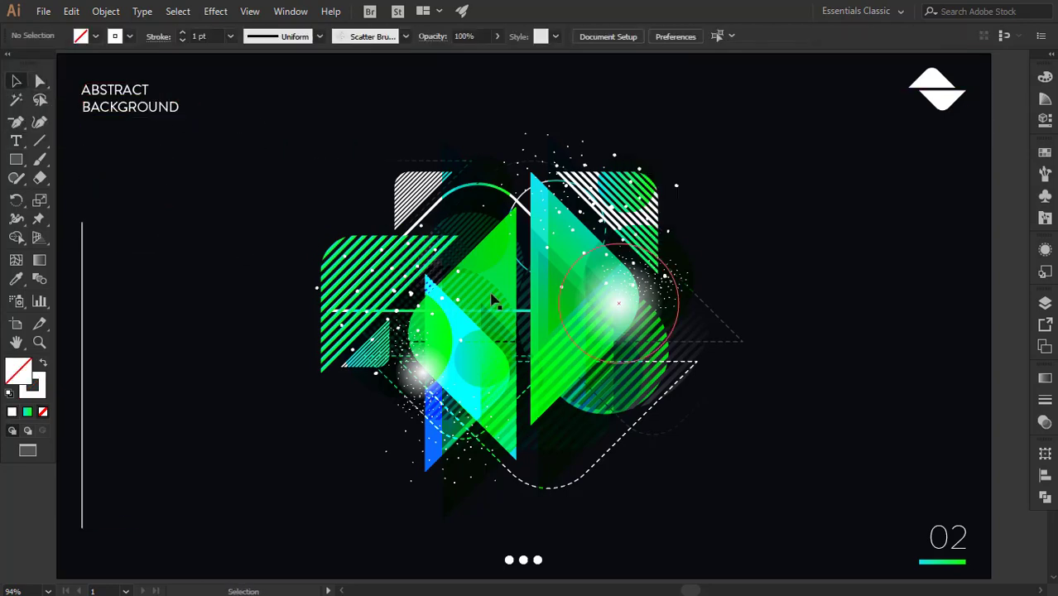